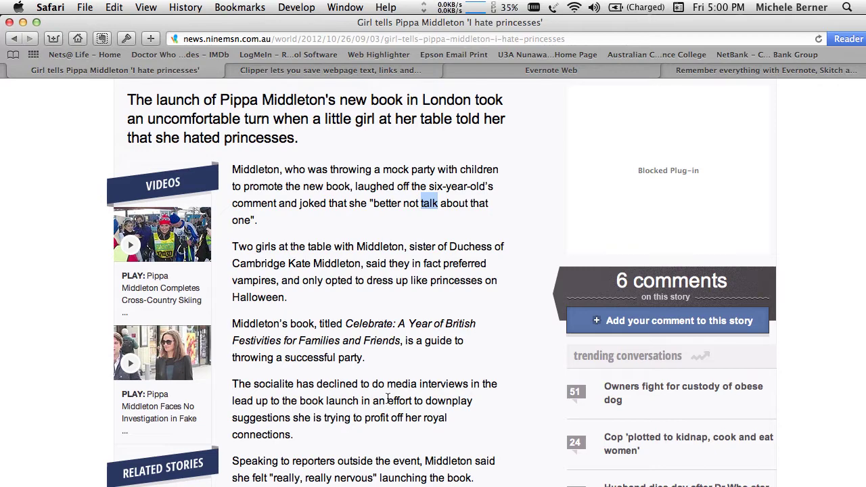
Bring up the Evernote saving options on the ninemsn 'Girl tells Pippa Middleton I hate princesses' article
{"action": "right_click", "coordinate": [383, 217]}
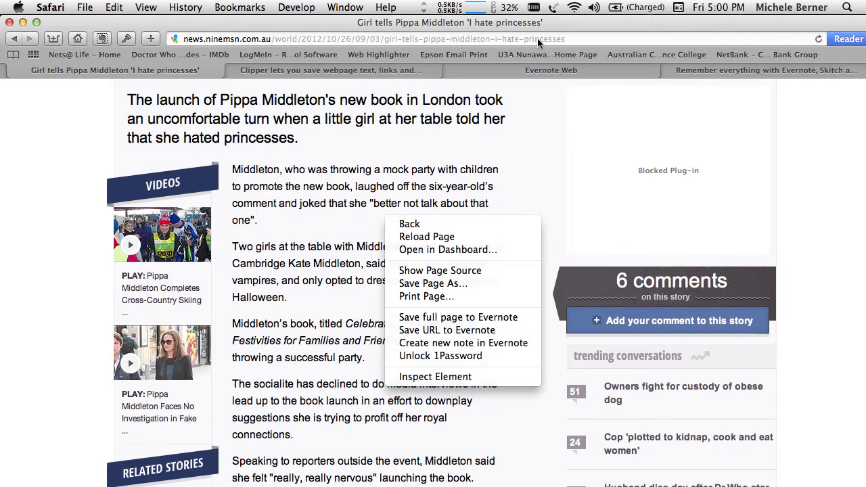
Save the full Pippa Middleton article page to Evernote and dismiss the Clipped panel
{"action": "left_click", "coordinate": [409, 317]}
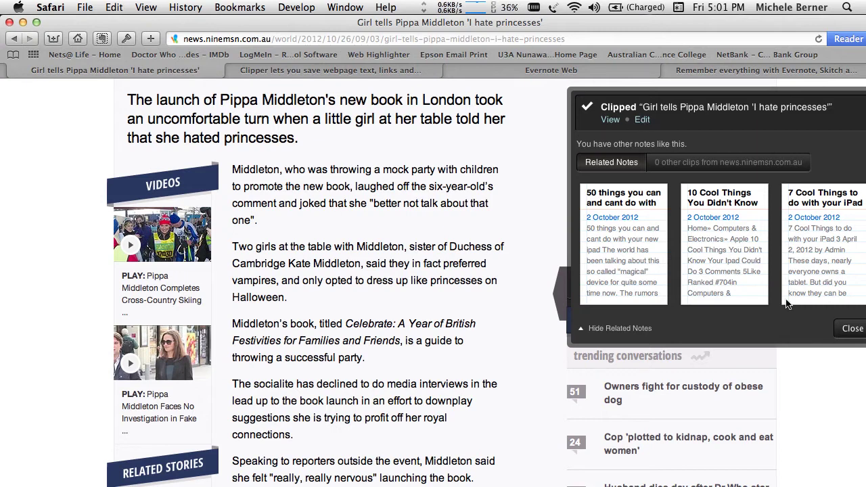
{"action": "left_click", "coordinate": [851, 331]}
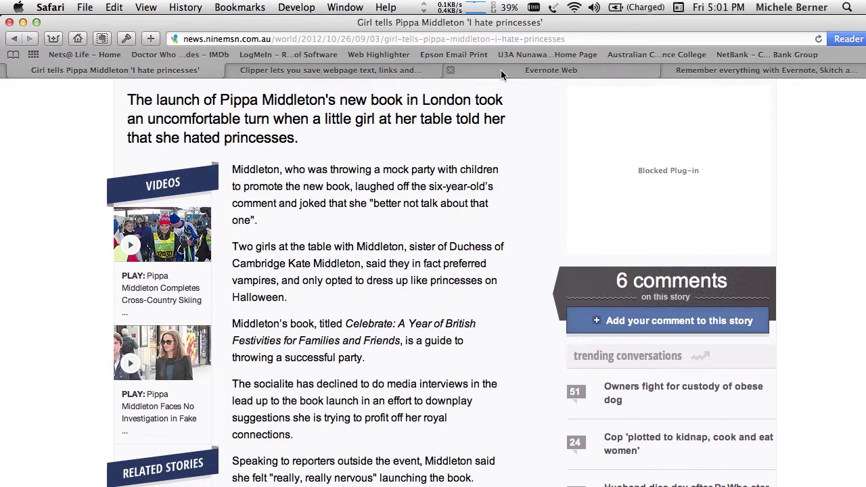
Reload Evernote Web and show All Notes instead of only the !Inbox notebook
{"action": "left_click", "coordinate": [501, 69]}
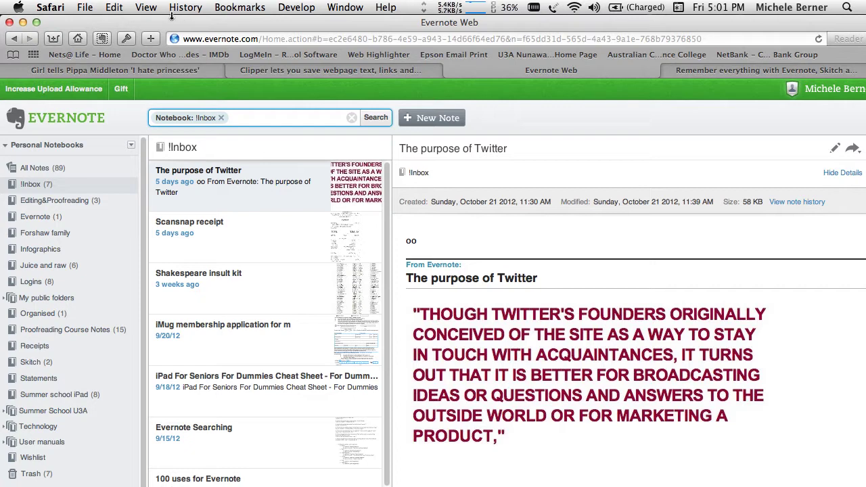
{"action": "left_click", "coordinate": [146, 7]}
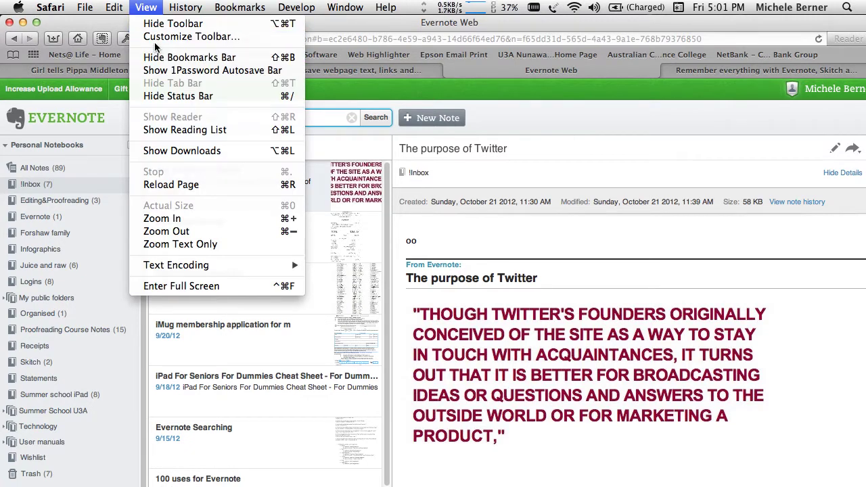
{"action": "left_click", "coordinate": [169, 184]}
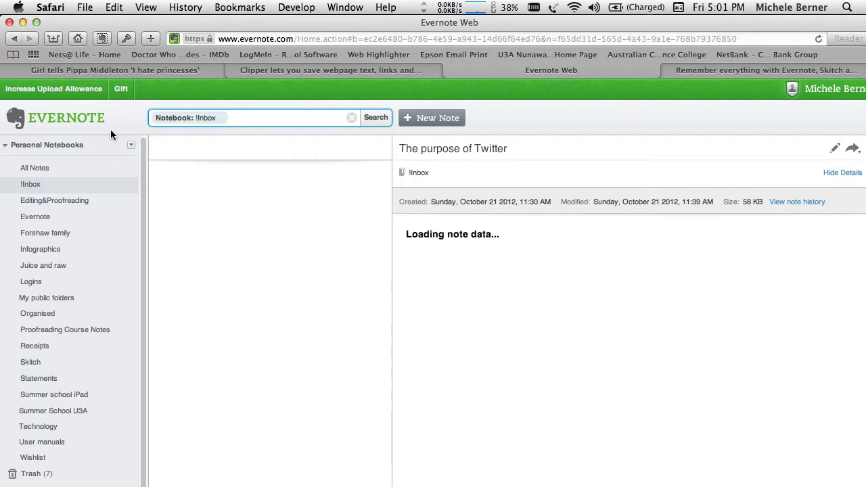
{"action": "left_click", "coordinate": [29, 169]}
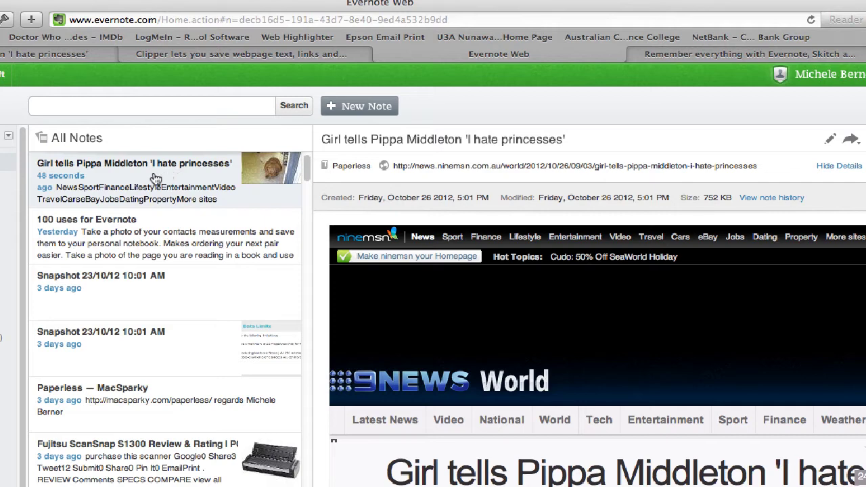
Open the 'Girl tells Pippa Middleton' note and put it into edit mode
{"action": "left_click", "coordinate": [150, 180]}
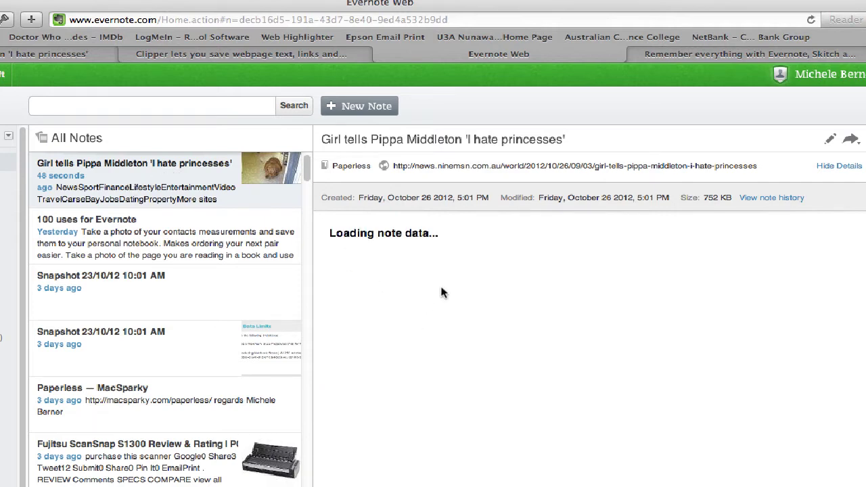
{"action": "left_click", "coordinate": [833, 141]}
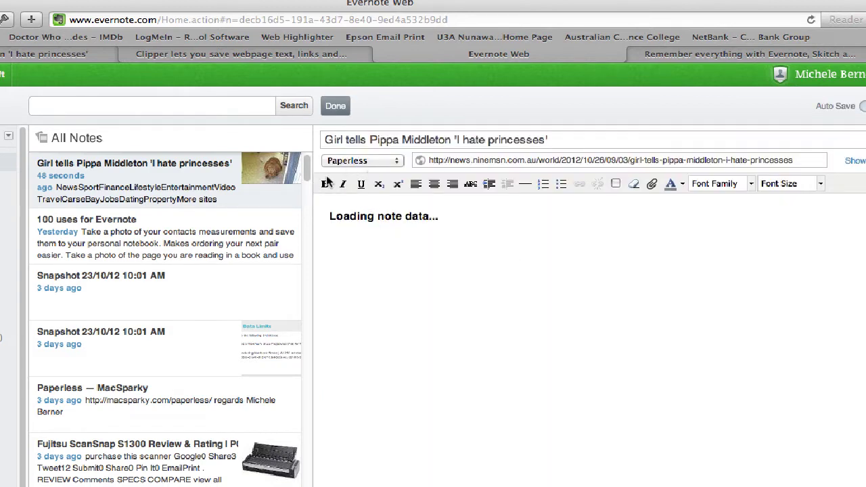
Move the clipped note from Paperless to the !Inbox notebook
{"action": "left_click", "coordinate": [398, 164]}
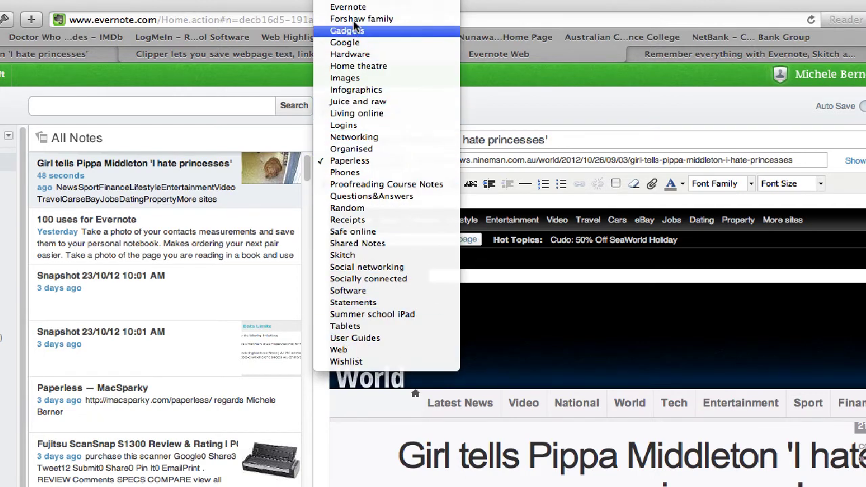
{"action": "scroll", "coordinate": [359, 27], "scroll_direction": "up", "scroll_amount": 2}
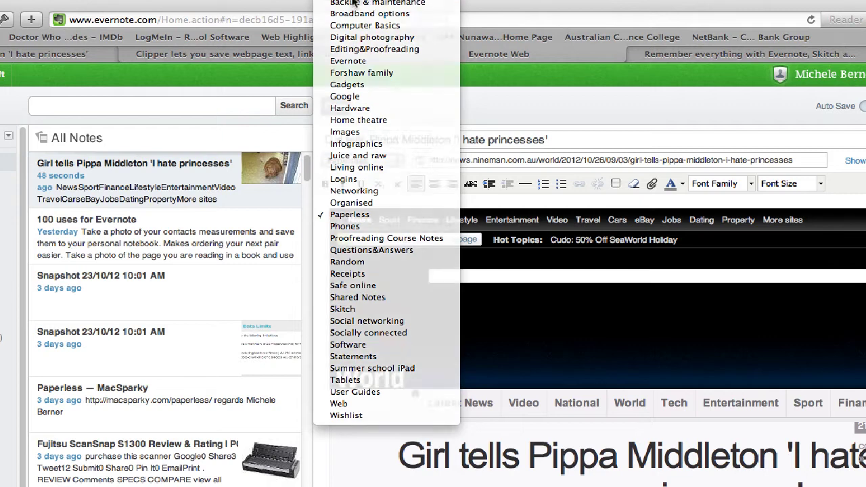
{"action": "left_click", "coordinate": [359, 6]}
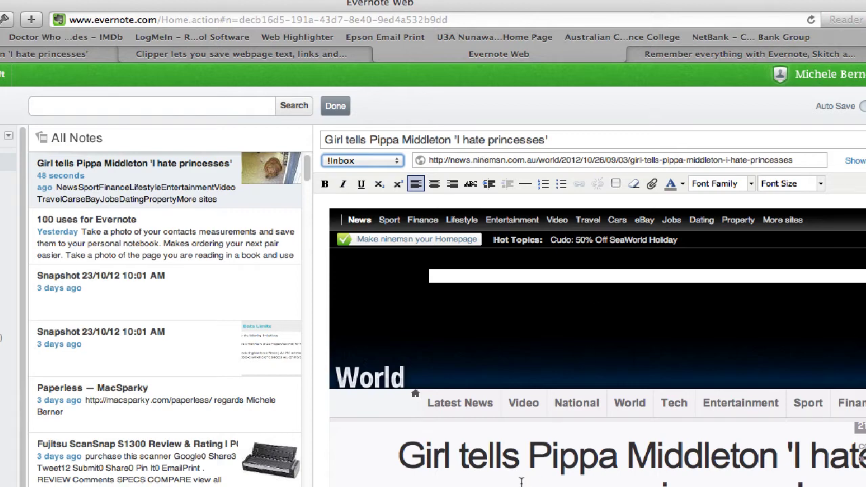
Review the clipped ninemsn content and save the note with Done
{"action": "scroll", "coordinate": [497, 459], "scroll_direction": "down", "scroll_amount": 1}
{"action": "scroll", "coordinate": [499, 453], "scroll_direction": "down", "scroll_amount": 10}
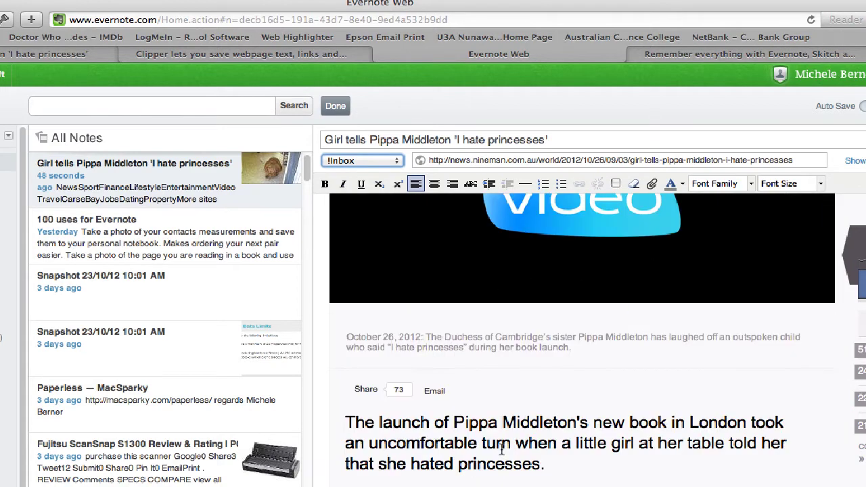
{"action": "scroll", "coordinate": [493, 351], "scroll_direction": "down", "scroll_amount": 5}
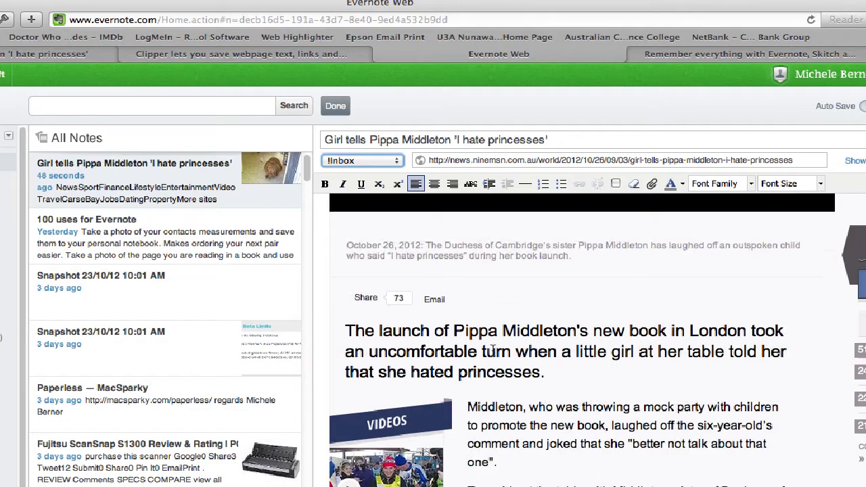
{"action": "scroll", "coordinate": [503, 350], "scroll_direction": "up", "scroll_amount": 6}
{"action": "scroll", "coordinate": [504, 350], "scroll_direction": "up", "scroll_amount": 5}
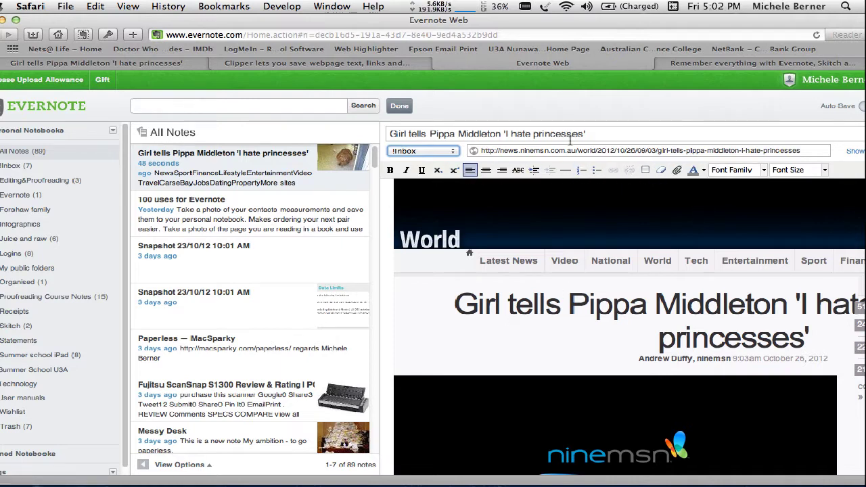
{"action": "left_click_drag", "start_coordinate": [845, 51], "coordinate": [802, 53]}
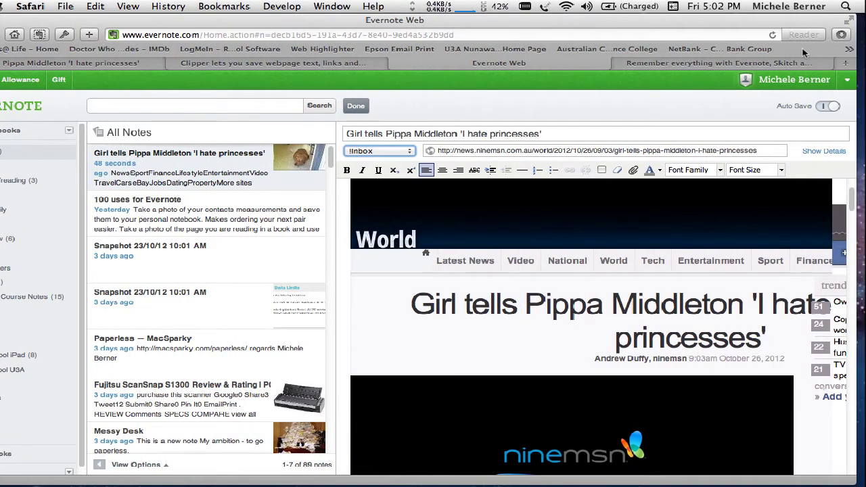
{"action": "left_click_drag", "start_coordinate": [803, 53], "coordinate": [864, 53]}
{"action": "left_click", "coordinate": [416, 107]}
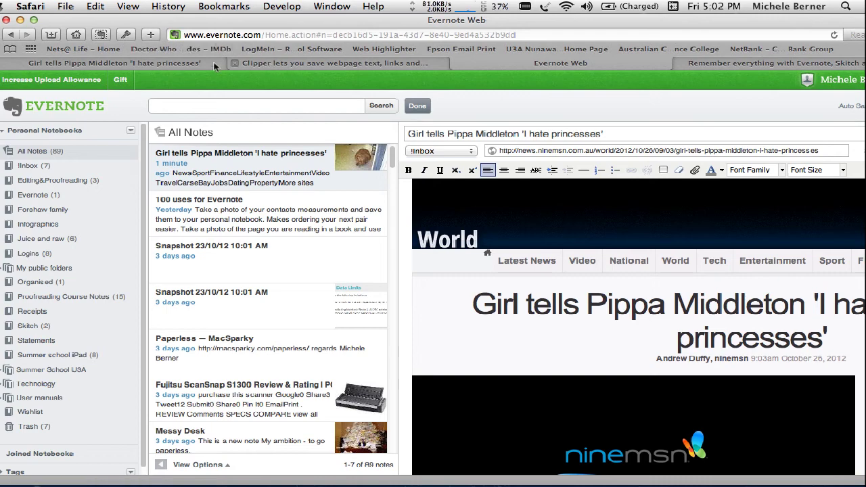
Select the article's opening body paragraphs and clip them with 'Save selection to Evernote'
{"action": "left_click", "coordinate": [171, 64]}
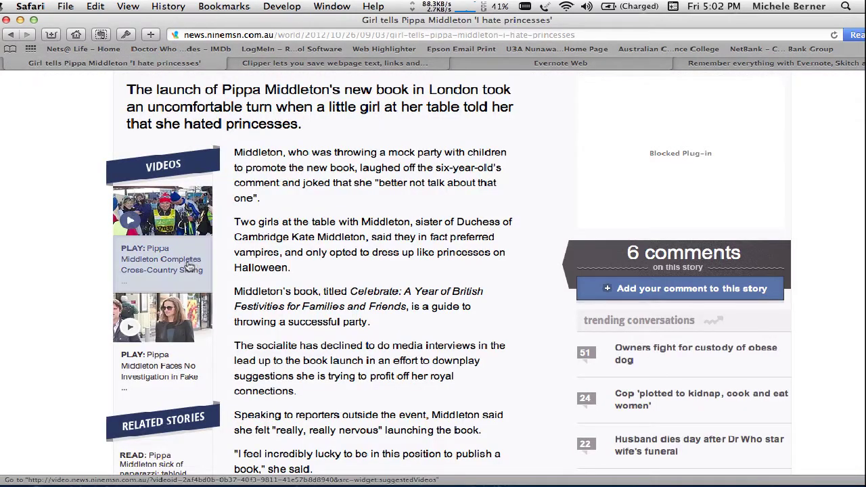
{"action": "left_click_drag", "start_coordinate": [234, 151], "coordinate": [313, 468]}
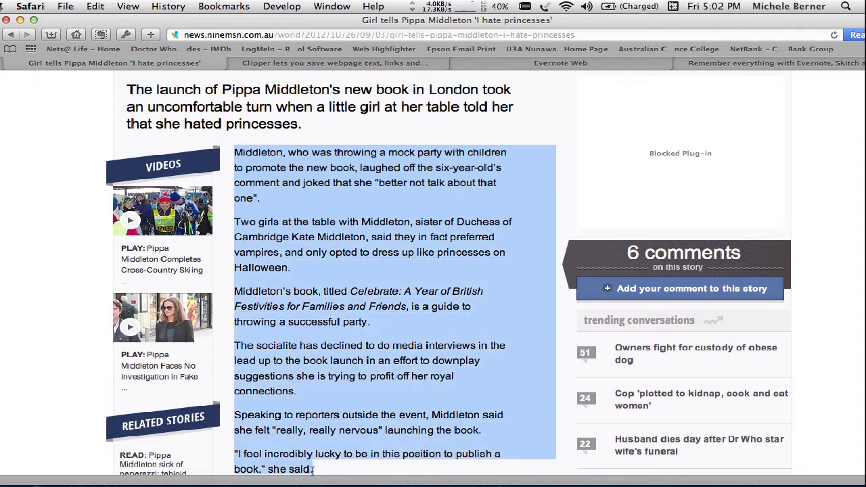
{"action": "right_click", "coordinate": [330, 274]}
{"action": "key", "text": "Escape"}
{"action": "right_click", "coordinate": [329, 274]}
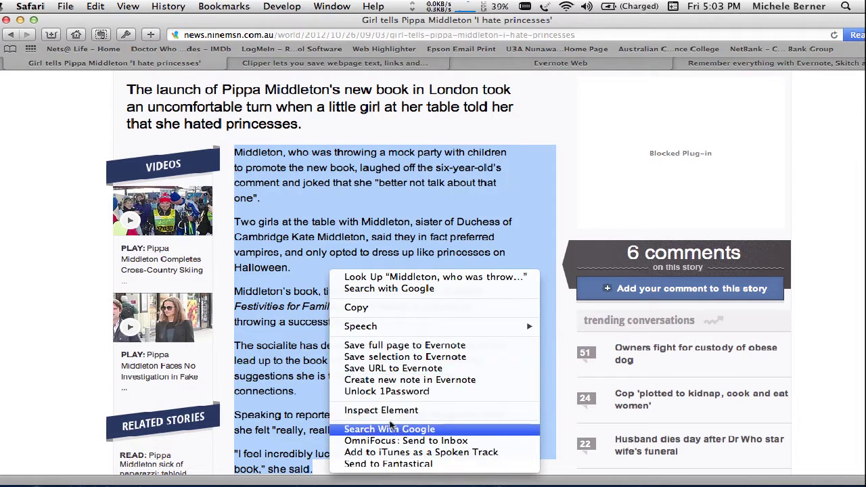
{"action": "left_click", "coordinate": [358, 361]}
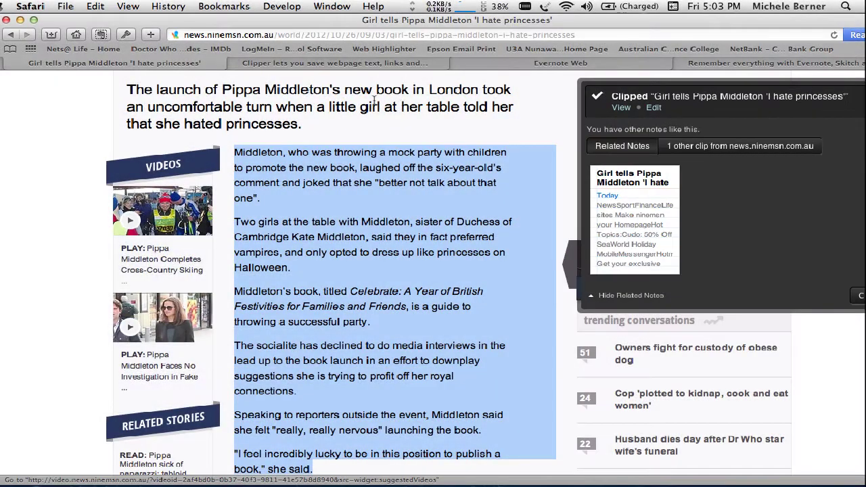
{"action": "left_click", "coordinate": [530, 129]}
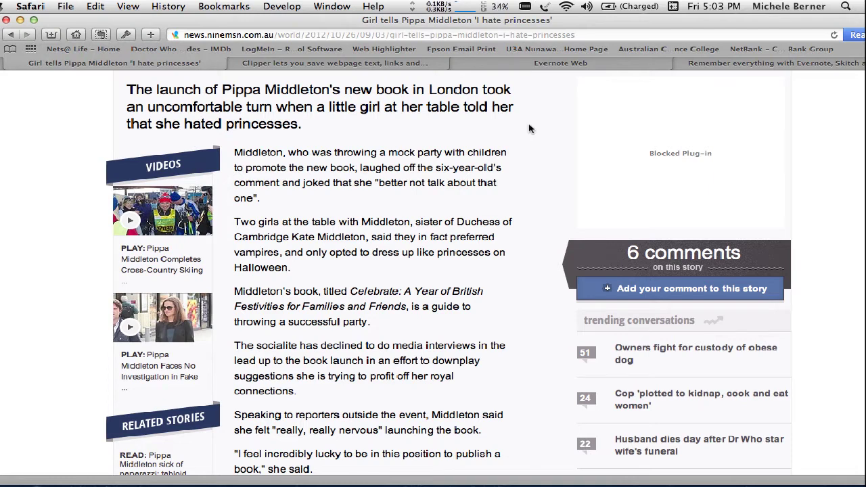
{"action": "left_click", "coordinate": [269, 62]}
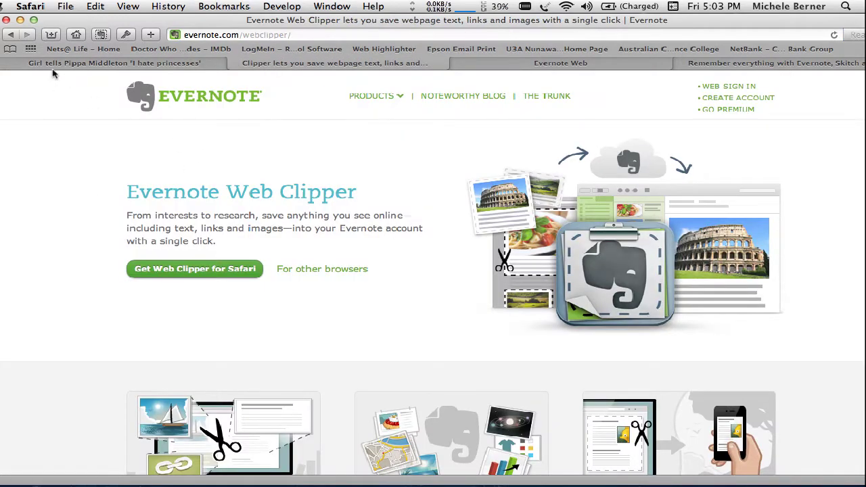
Return to the evernote.com/webclipper page and open the Web Clipper panel, set to save to the Web notebook
{"action": "left_click", "coordinate": [9, 34]}
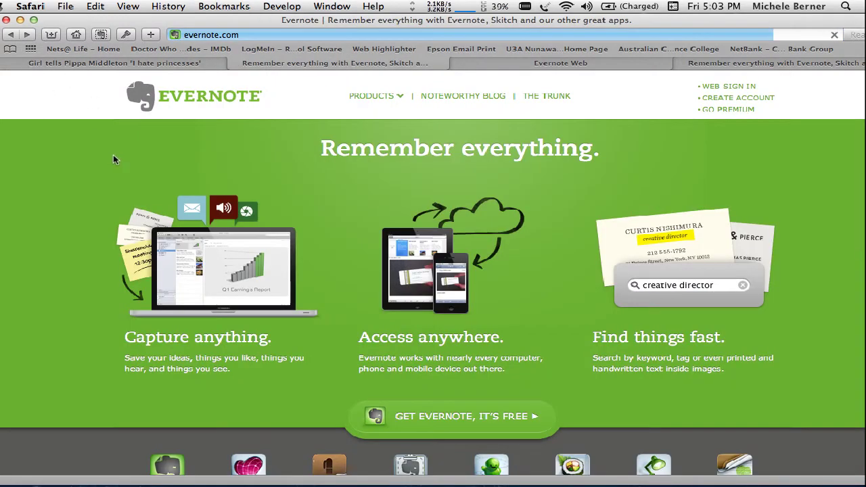
{"action": "scroll", "coordinate": [717, 91], "scroll_direction": "down", "scroll_amount": 5}
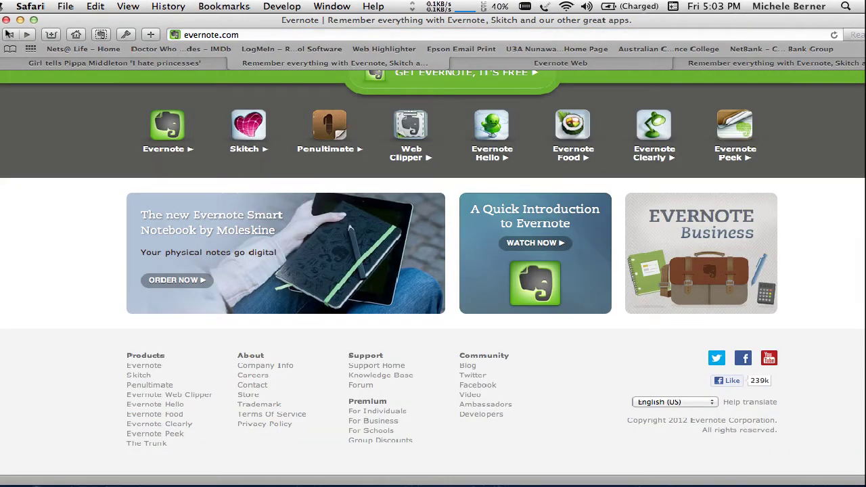
{"action": "left_click", "coordinate": [28, 34]}
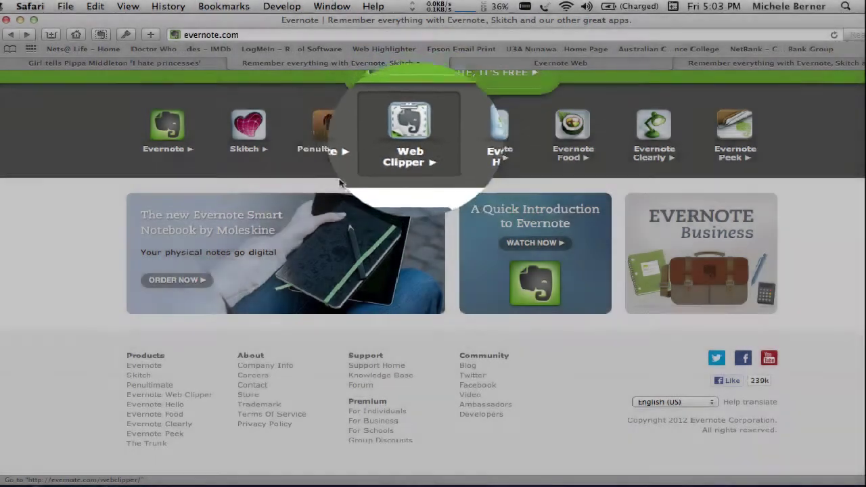
{"action": "scroll", "coordinate": [338, 183], "scroll_direction": "up", "scroll_amount": 5}
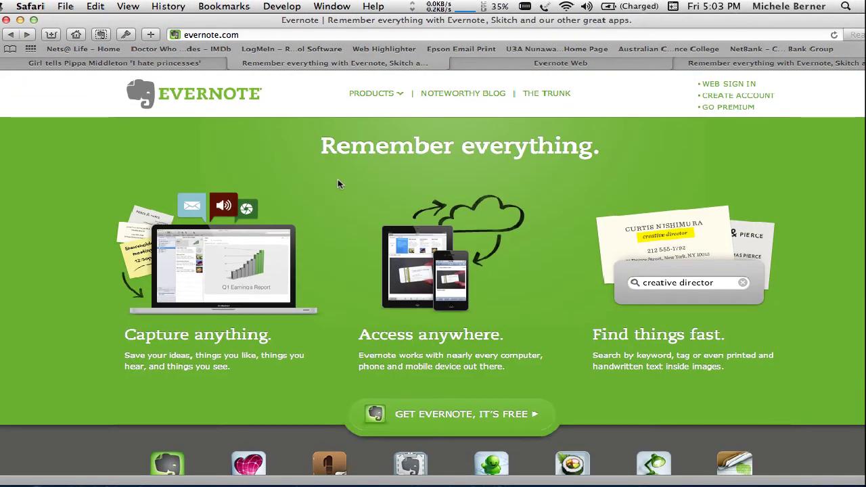
{"action": "scroll", "coordinate": [338, 183], "scroll_direction": "down", "scroll_amount": 1}
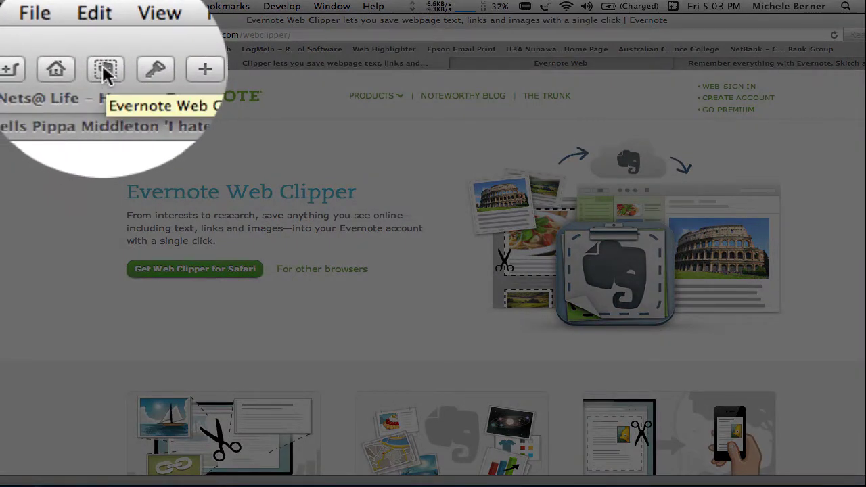
{"action": "left_click", "coordinate": [101, 34]}
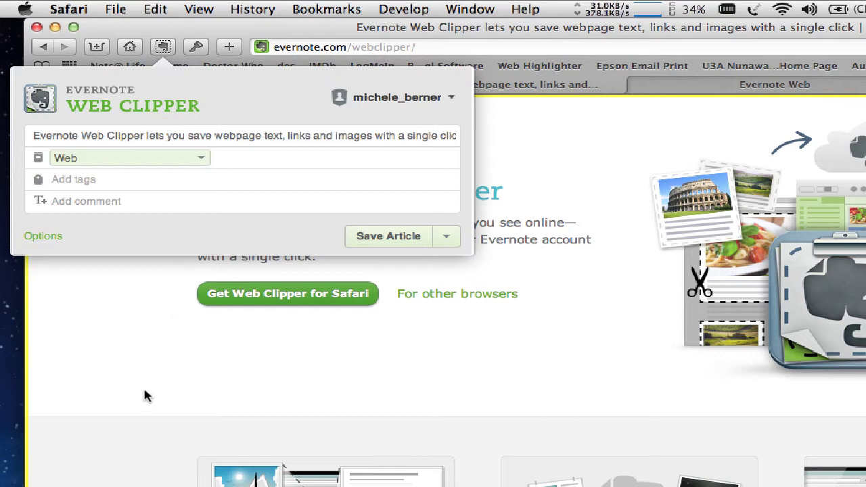
Dismiss the Web Clipper popover, leaving the evernote.com/webclipper page showing
{"action": "left_click", "coordinate": [399, 377]}
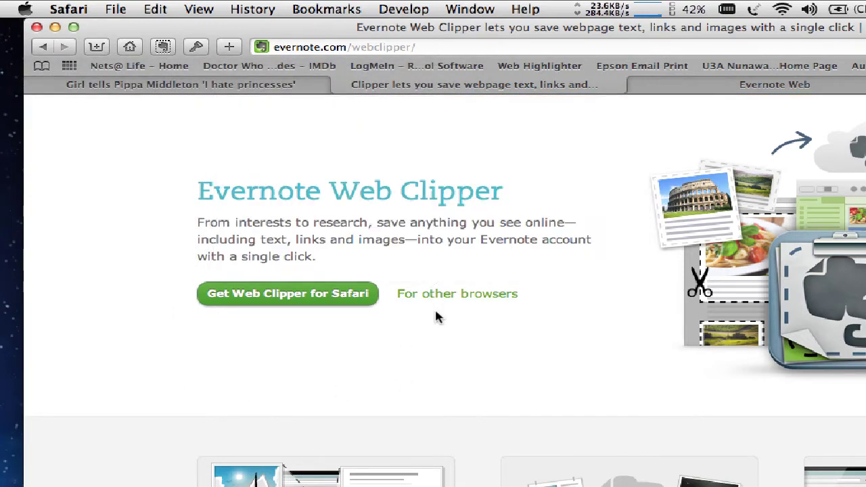
{"action": "left_click", "coordinate": [431, 296]}
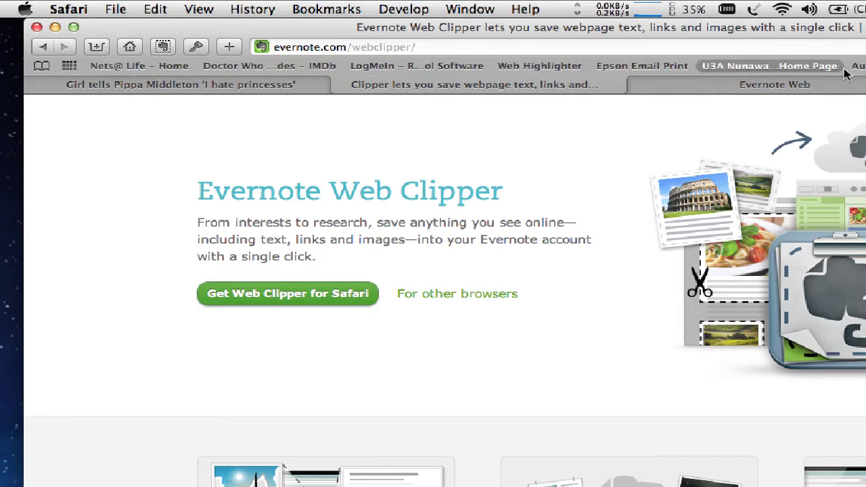
{"action": "left_click", "coordinate": [328, 9]}
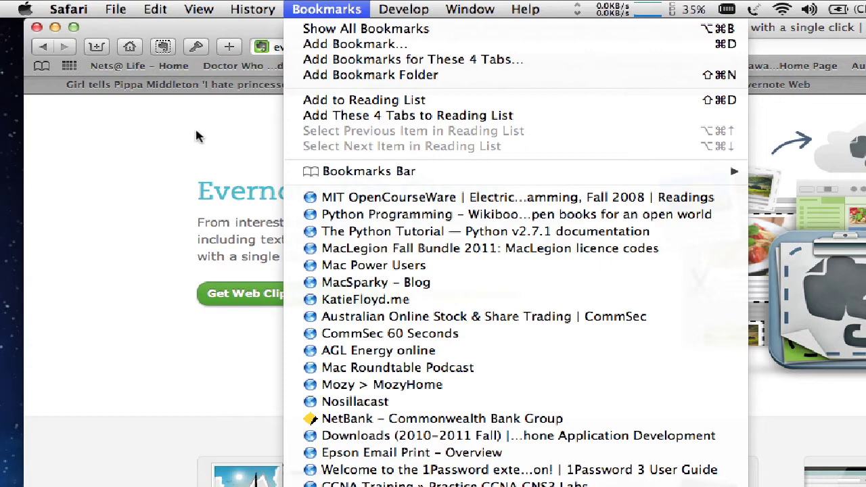
{"action": "mouse_move", "coordinate": [352, 173]}
{"action": "left_click", "coordinate": [180, 148]}
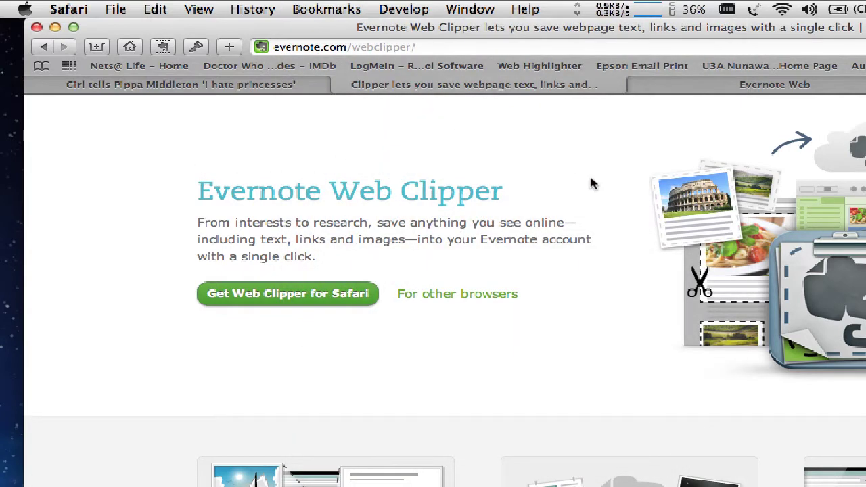
Add the Evernote Bookmarklet from 'For other browsers' to the bookmarks bar and return to the article
{"action": "left_click", "coordinate": [416, 296]}
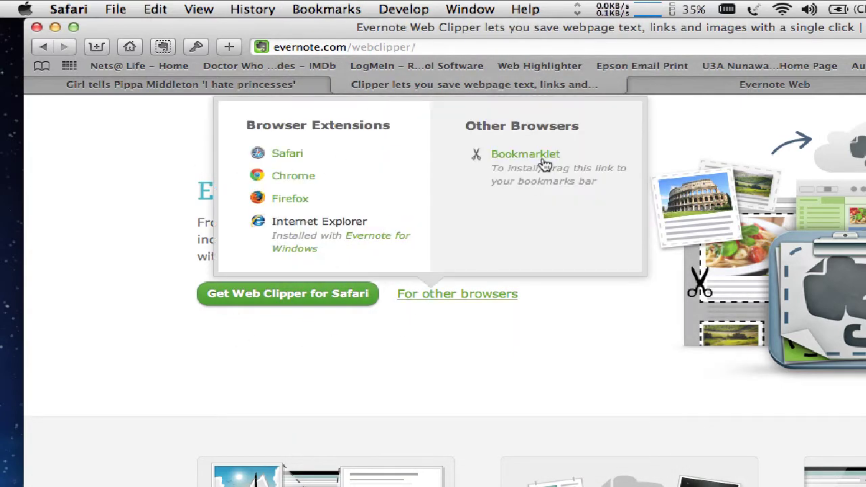
{"action": "left_click_drag", "start_coordinate": [532, 155], "coordinate": [203, 68]}
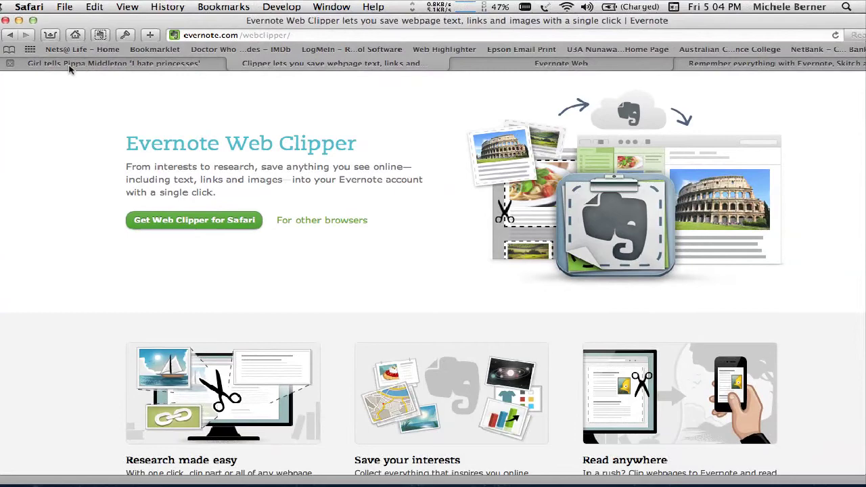
{"action": "left_click", "coordinate": [69, 64]}
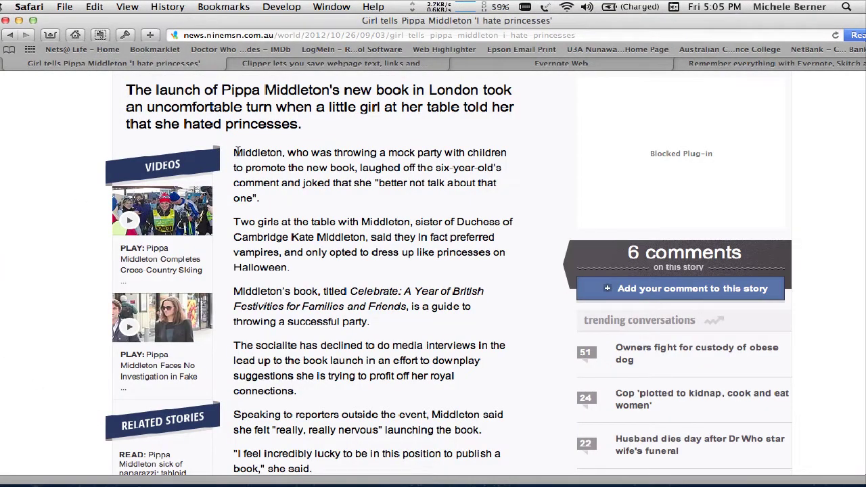
Select the article's body paragraphs and clip them to !Inbox with the Evernote Bookmarklet
{"action": "left_click_drag", "start_coordinate": [235, 149], "coordinate": [354, 468]}
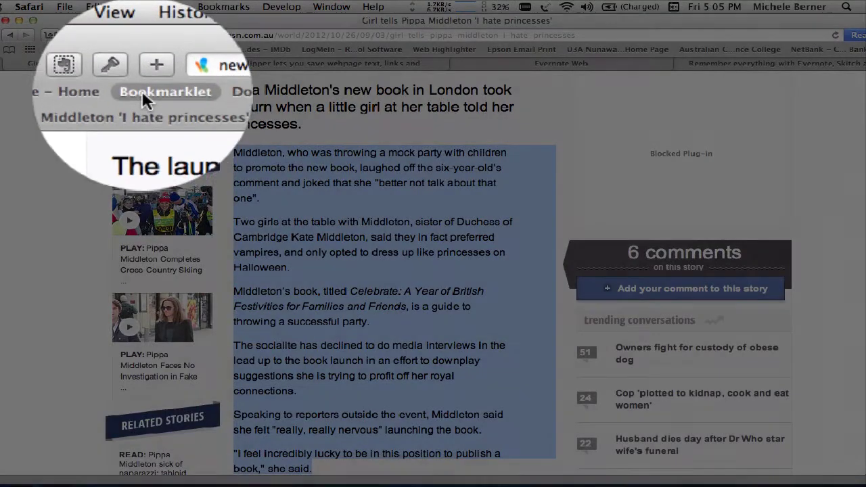
{"action": "left_click", "coordinate": [143, 52]}
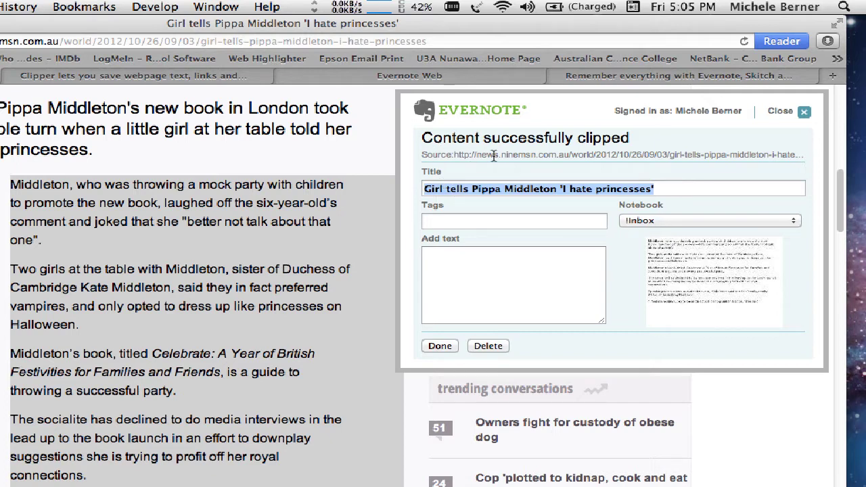
Add the note text 'dgdgdgdgdg', keep the !Inbox notebook, and save the clip
{"action": "left_click", "coordinate": [442, 262]}
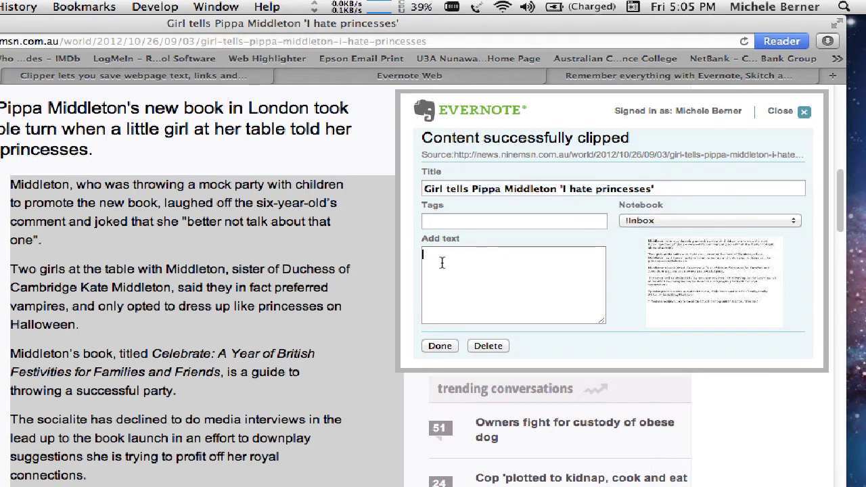
{"action": "type", "text": "dgdgdgdgdgd"}
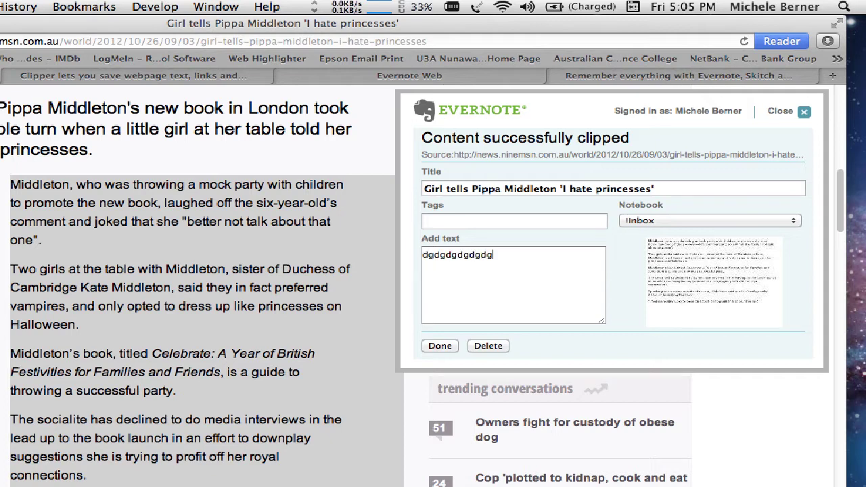
{"action": "type", "text": "g"}
{"action": "left_click", "coordinate": [452, 226]}
{"action": "left_click", "coordinate": [794, 223]}
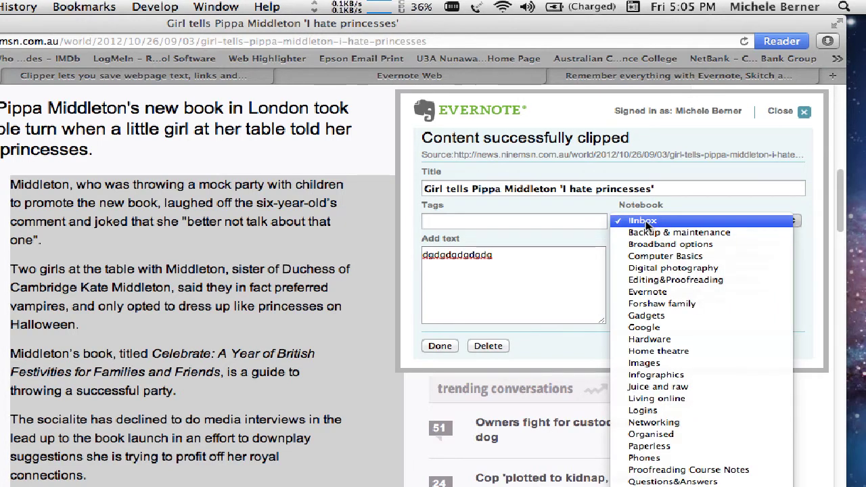
{"action": "left_click", "coordinate": [471, 225]}
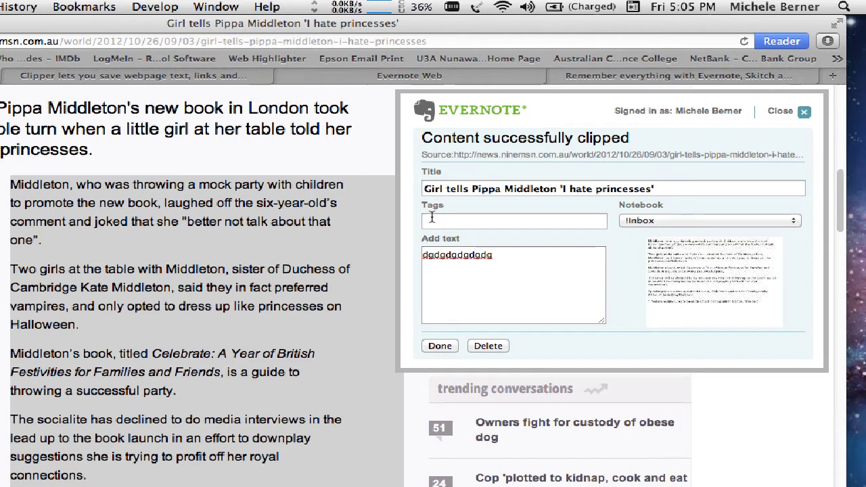
{"action": "left_click", "coordinate": [441, 346]}
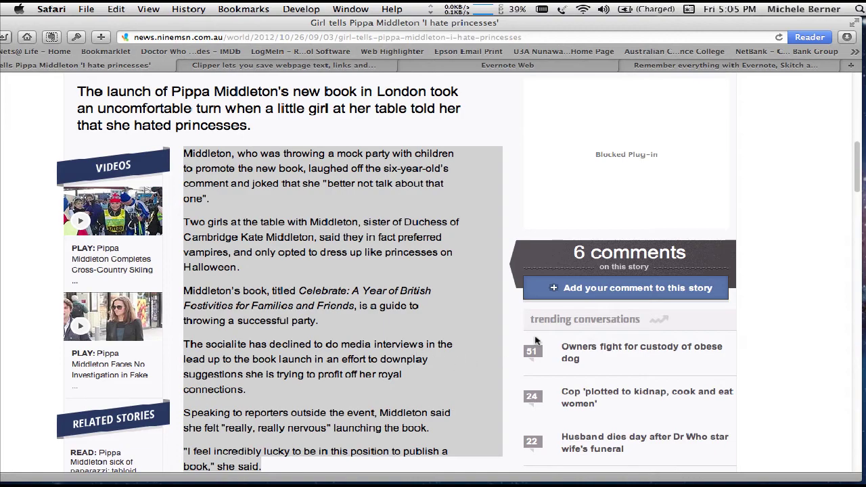
Leave the ninemsn article in Safari and switch to Firefox from the Dock
{"action": "scroll", "coordinate": [411, 358], "scroll_direction": "down", "scroll_amount": 5}
{"action": "scroll", "coordinate": [383, 273], "scroll_direction": "up", "scroll_amount": 5}
{"action": "scroll", "coordinate": [382, 274], "scroll_direction": "up", "scroll_amount": 7}
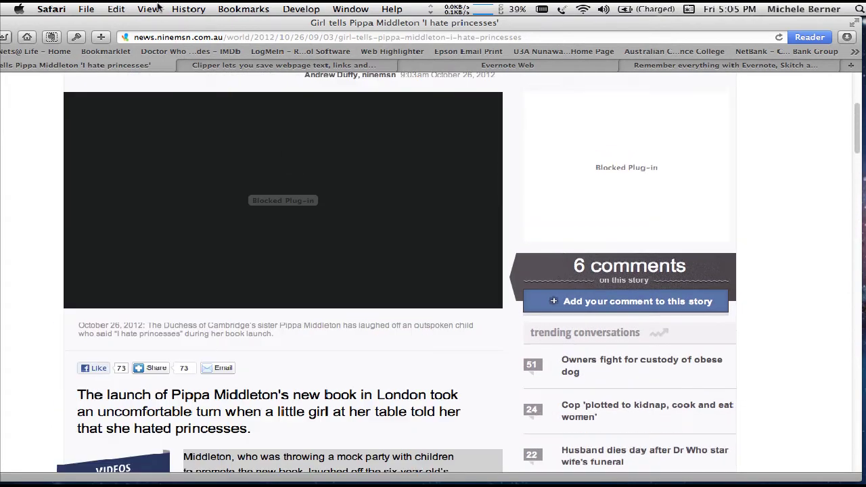
{"action": "mouse_move", "coordinate": [444, 482]}
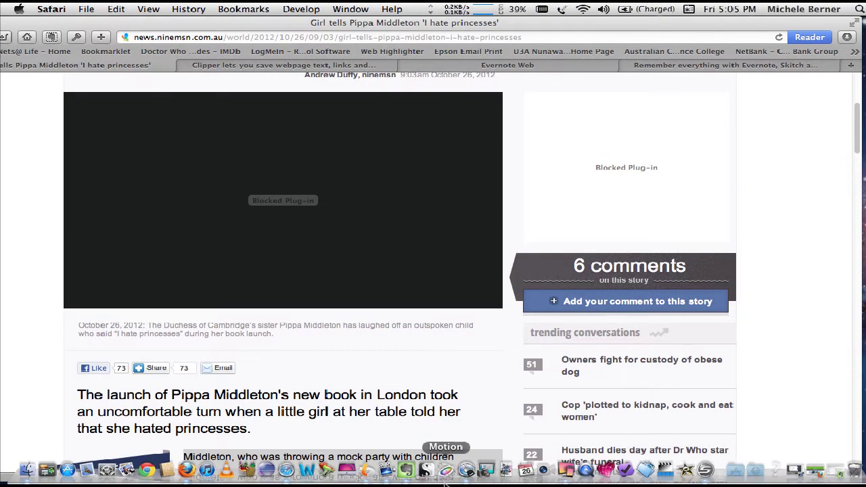
{"action": "left_click", "coordinate": [187, 470]}
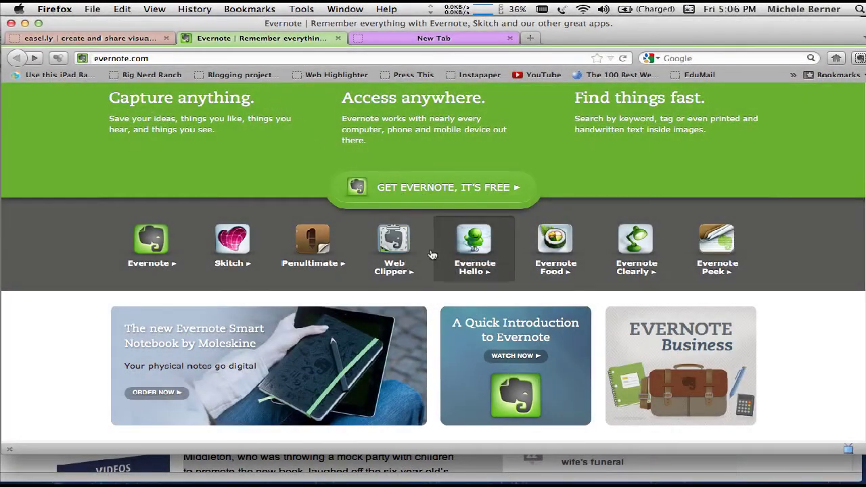
Add Evernote Web Clipper 5.4 to Firefox via evernote.com, then start entering 'nine' in the address bar
{"action": "left_click", "coordinate": [395, 248]}
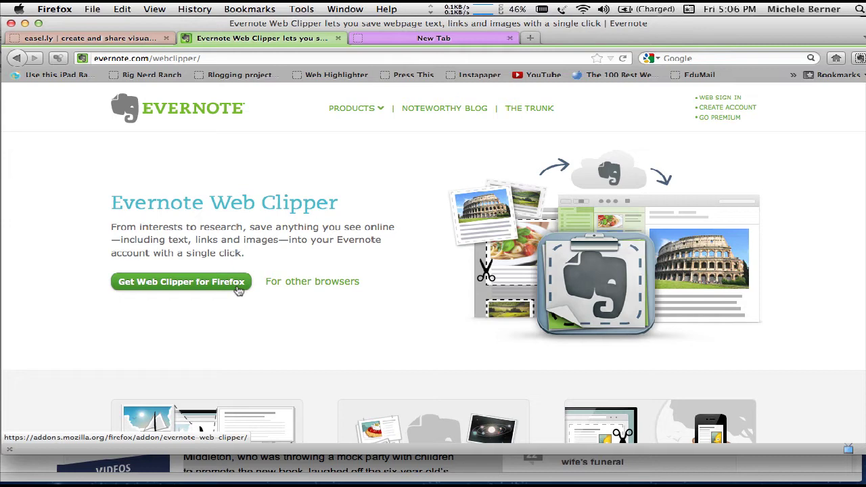
{"action": "left_click", "coordinate": [169, 284]}
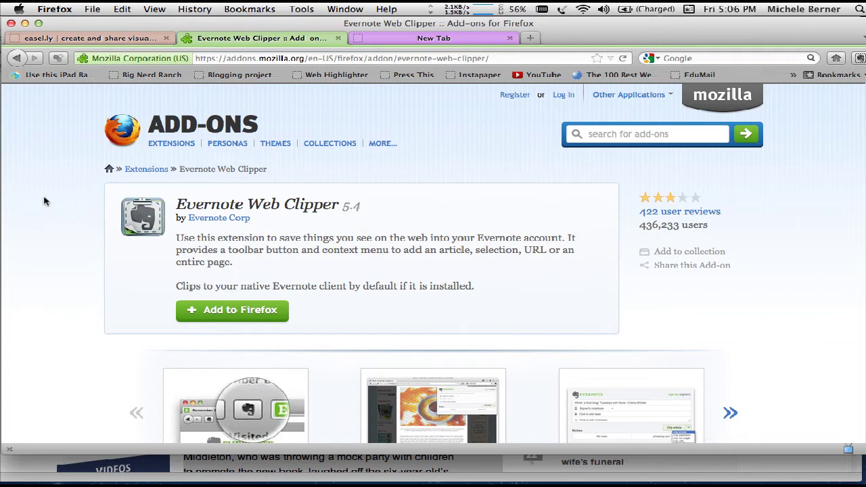
{"action": "left_click", "coordinate": [221, 313]}
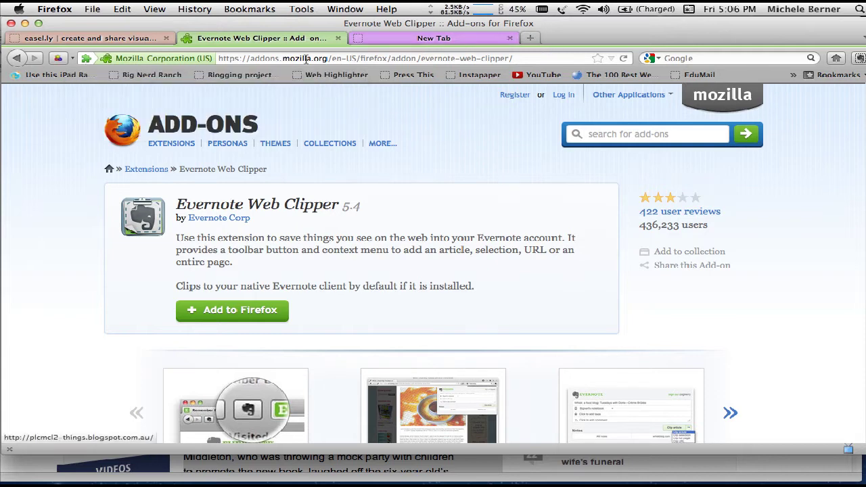
{"action": "left_click", "coordinate": [226, 57]}
{"action": "type", "text": "nine"}
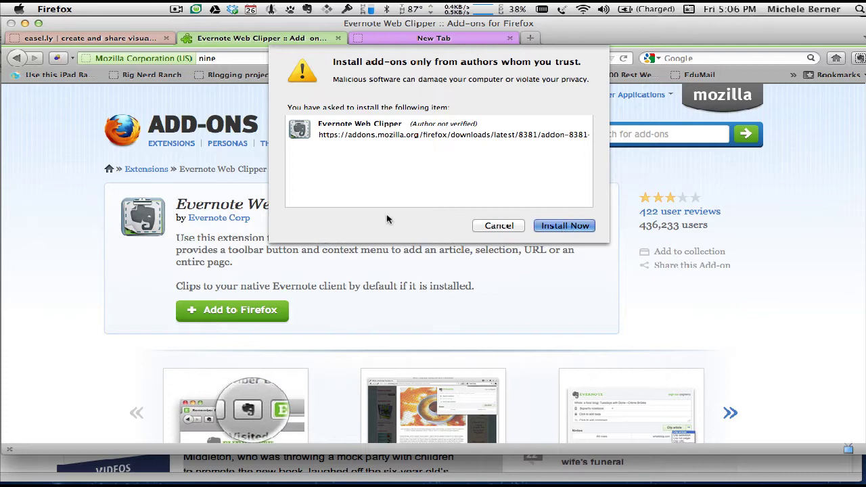
Install Evernote Web Clipper, restart Firefox, and bring it back from the Dock
{"action": "left_click", "coordinate": [562, 228]}
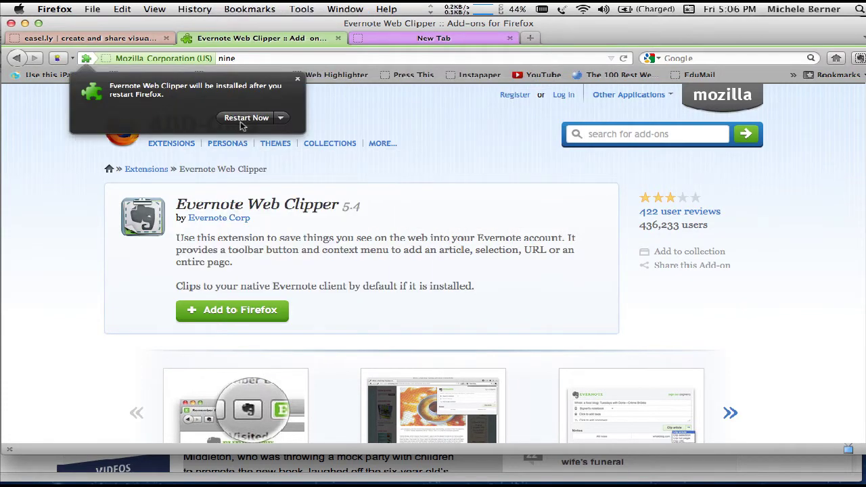
{"action": "left_click", "coordinate": [247, 119]}
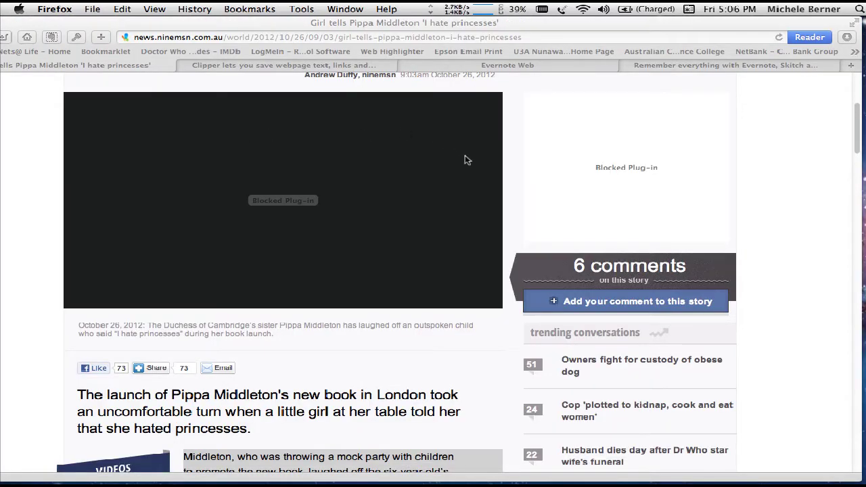
{"action": "mouse_move", "coordinate": [139, 483]}
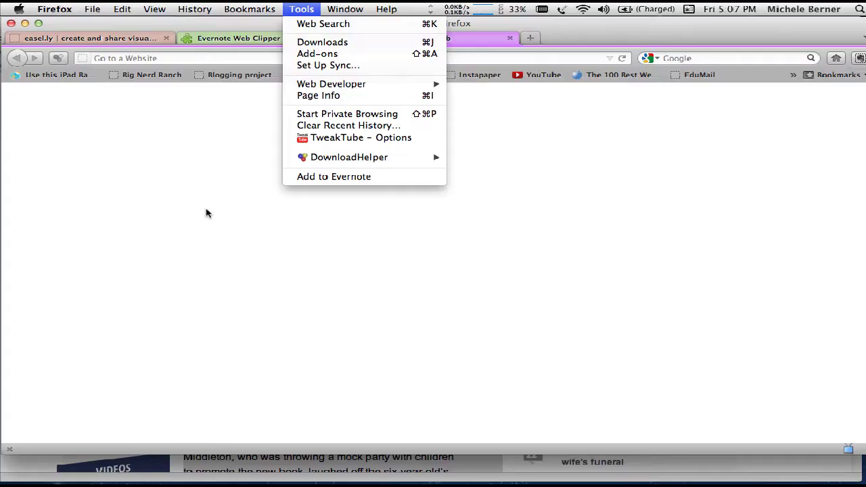
{"action": "left_click", "coordinate": [207, 212]}
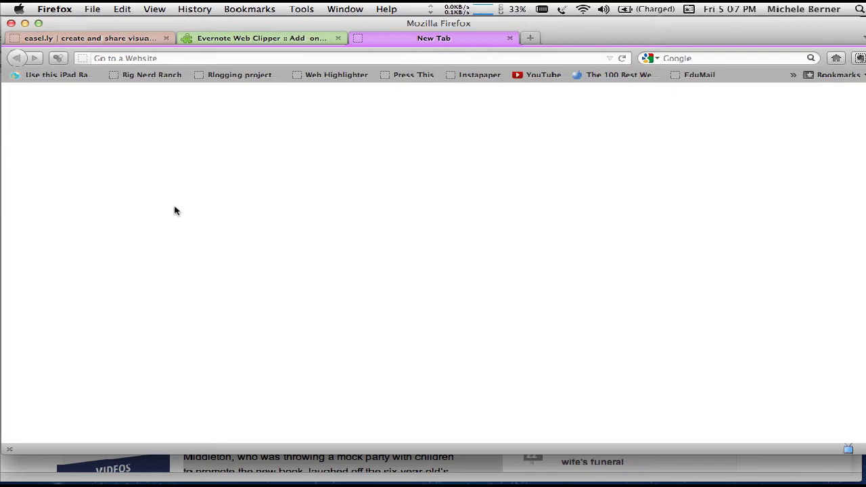
Open the Add-ons Manager from the Tools menu and then Evernote Web Clipper's preferences
{"action": "left_click", "coordinate": [302, 10]}
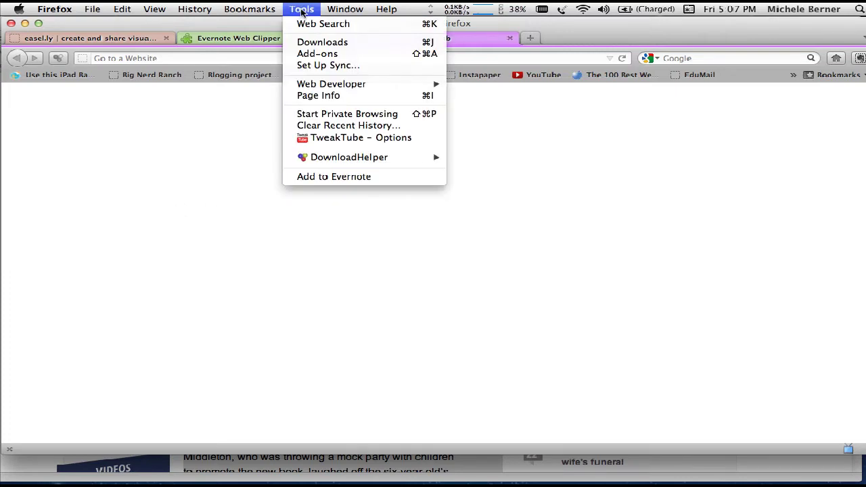
{"action": "left_click", "coordinate": [315, 54]}
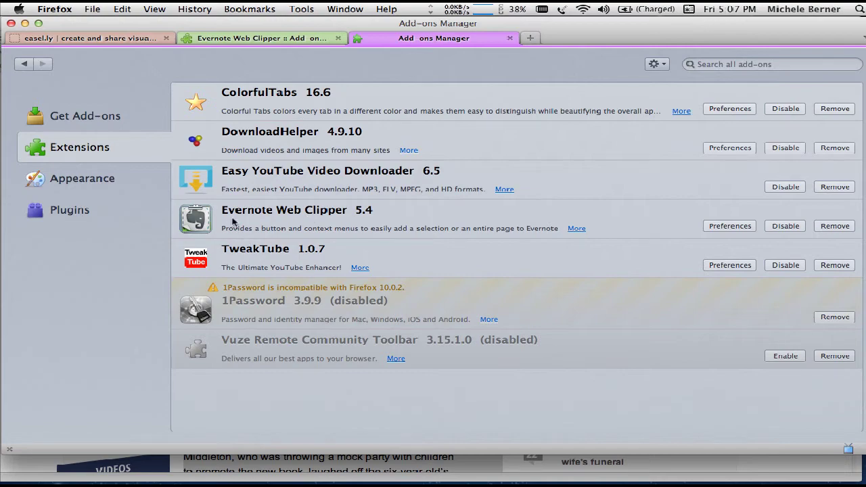
{"action": "left_click", "coordinate": [733, 227]}
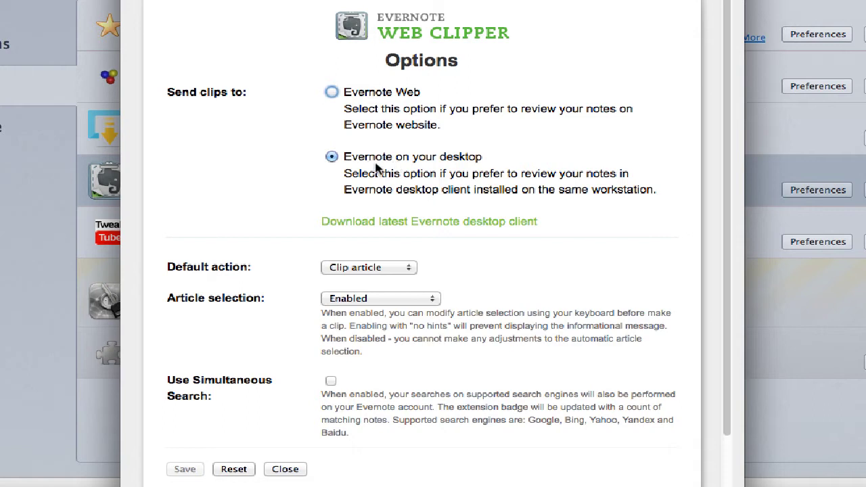
Choose Evernote Web as the clip destination and scroll down the remaining options
{"action": "left_click", "coordinate": [331, 93]}
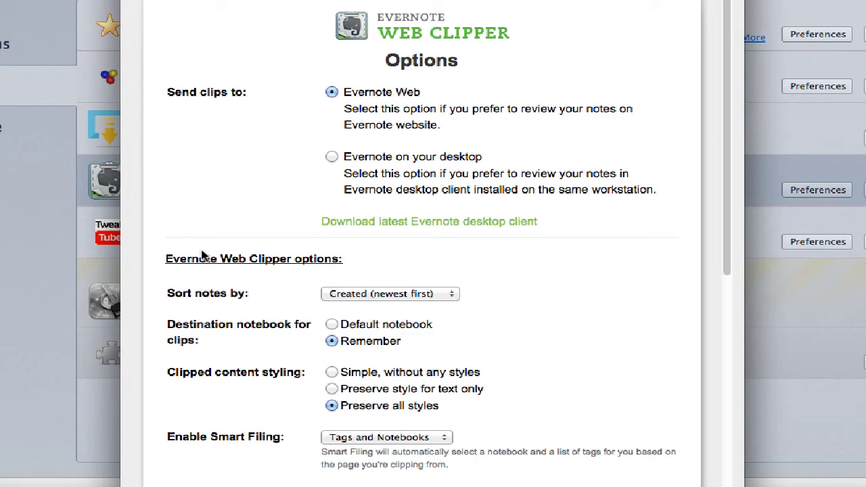
{"action": "scroll", "coordinate": [270, 275], "scroll_direction": "down", "scroll_amount": 5}
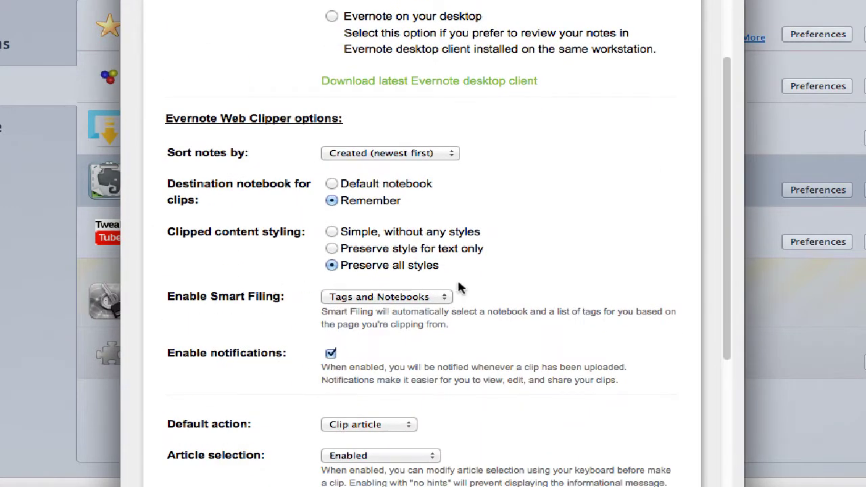
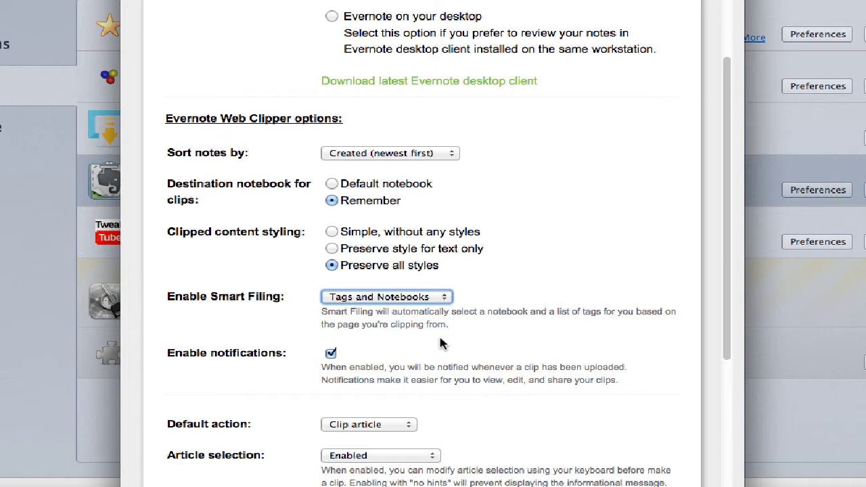
Make Default notebook the Web Clipper's clip destination, save the options and close the window
{"action": "left_click", "coordinate": [332, 184]}
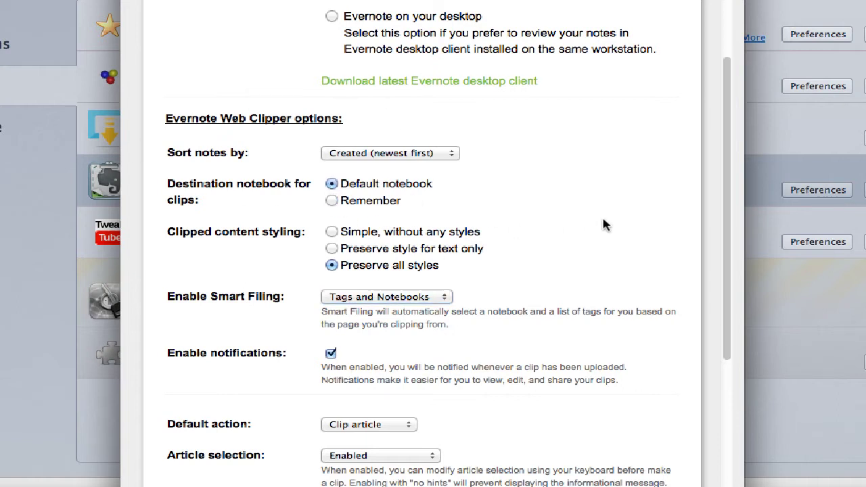
{"action": "scroll", "coordinate": [602, 230], "scroll_direction": "down", "scroll_amount": 5}
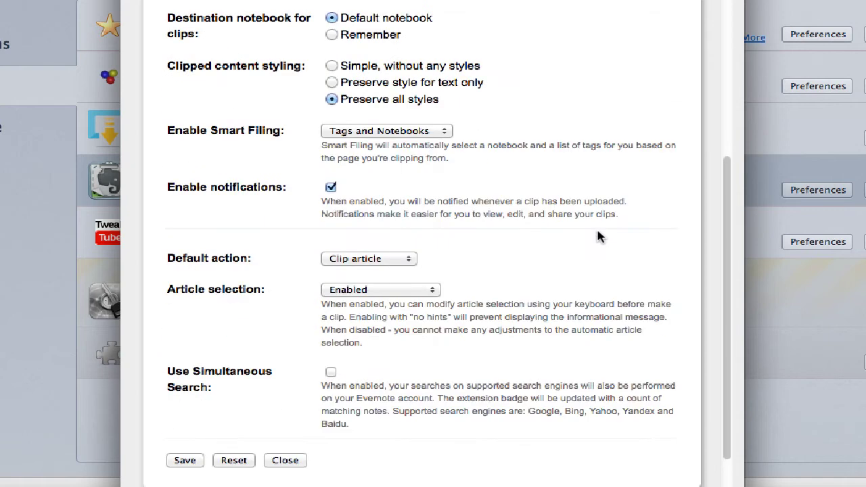
{"action": "left_click", "coordinate": [186, 462]}
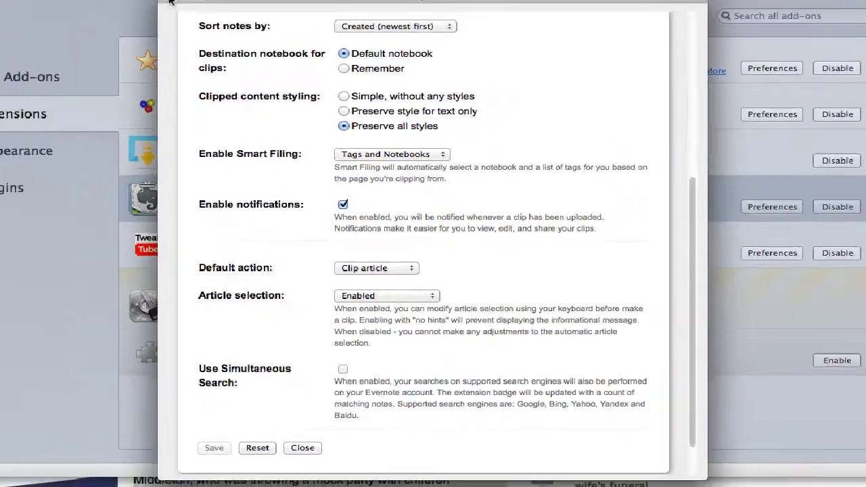
{"action": "key", "text": "Escape"}
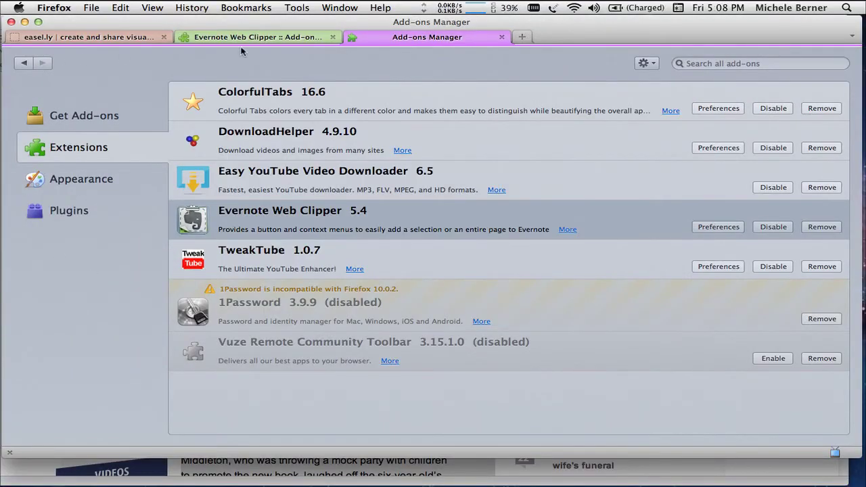
In a new tab, load ninemsn.com.au and open the TV presenter blasts school story
{"action": "left_click", "coordinate": [525, 37]}
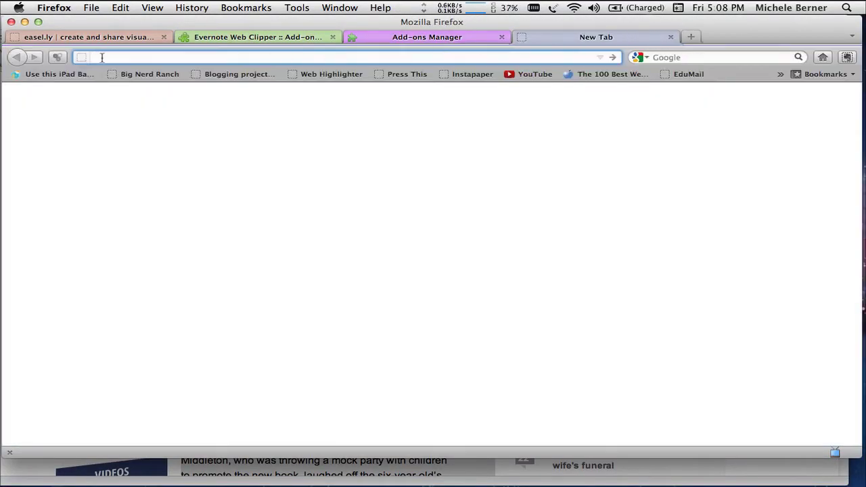
{"action": "type", "text": "nine"}
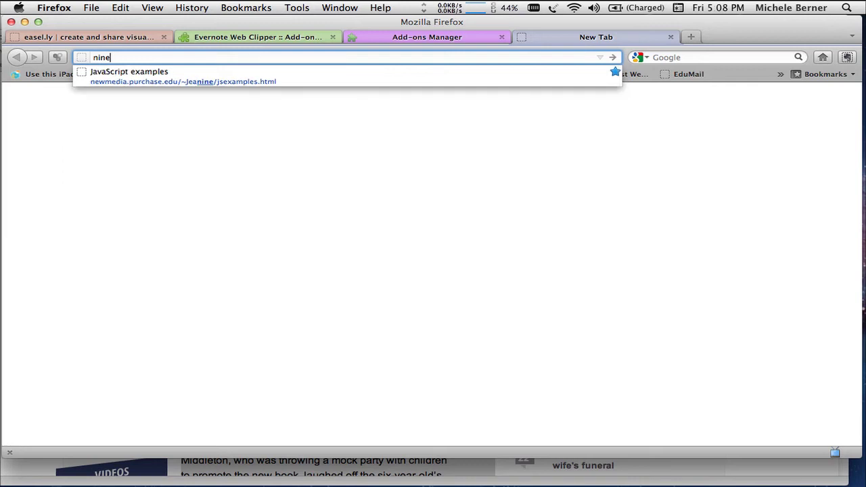
{"action": "type", "text": "msn.com.au"}
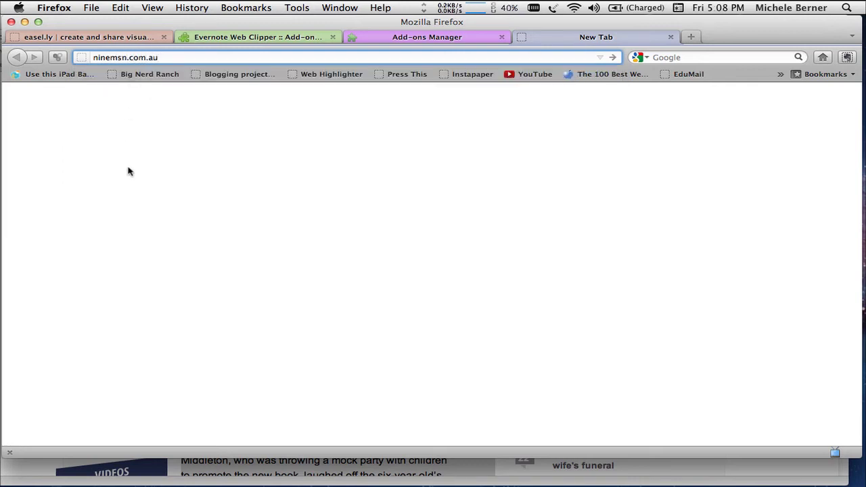
{"action": "key", "text": "Return"}
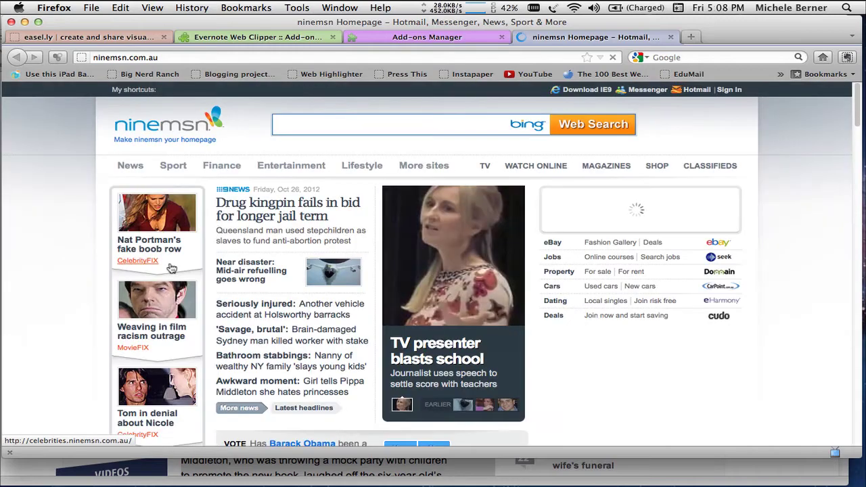
{"action": "scroll", "coordinate": [277, 301], "scroll_direction": "down", "scroll_amount": 1}
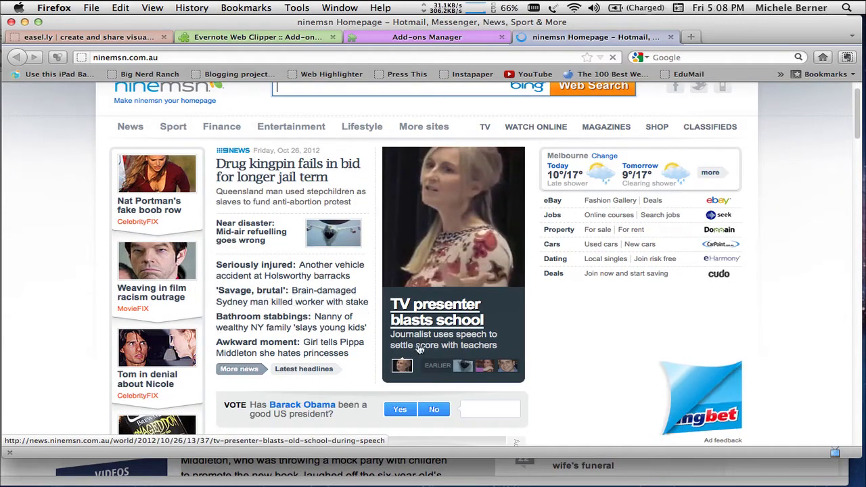
{"action": "left_click", "coordinate": [398, 305]}
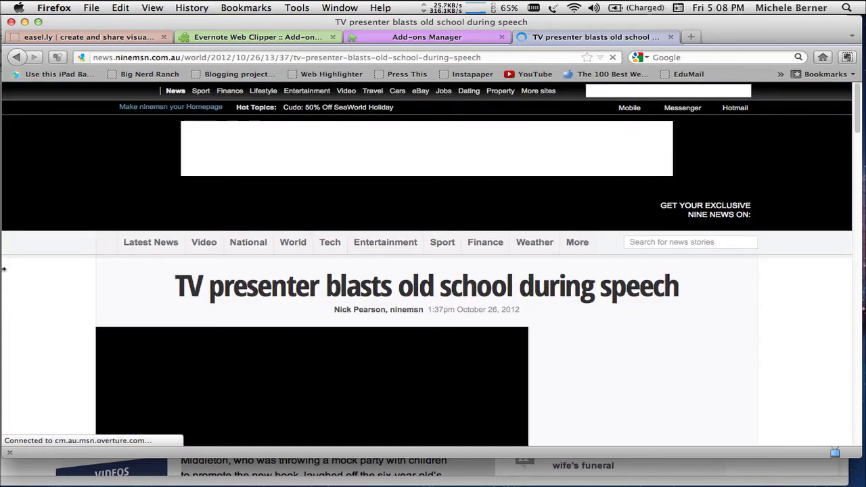
Select the article's main paragraphs and bring up the Web Clipper for the selection
{"action": "scroll", "coordinate": [67, 256], "scroll_direction": "down", "scroll_amount": 5}
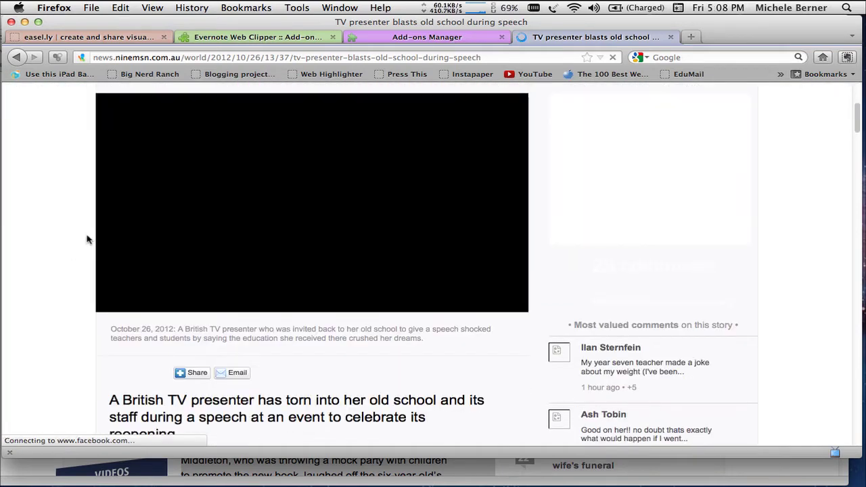
{"action": "scroll", "coordinate": [86, 239], "scroll_direction": "down", "scroll_amount": 9}
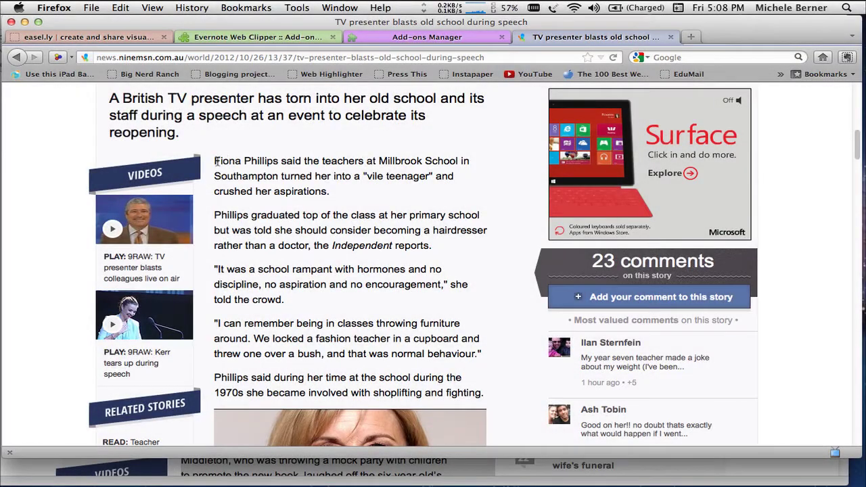
{"action": "left_click_drag", "start_coordinate": [216, 161], "coordinate": [502, 397]}
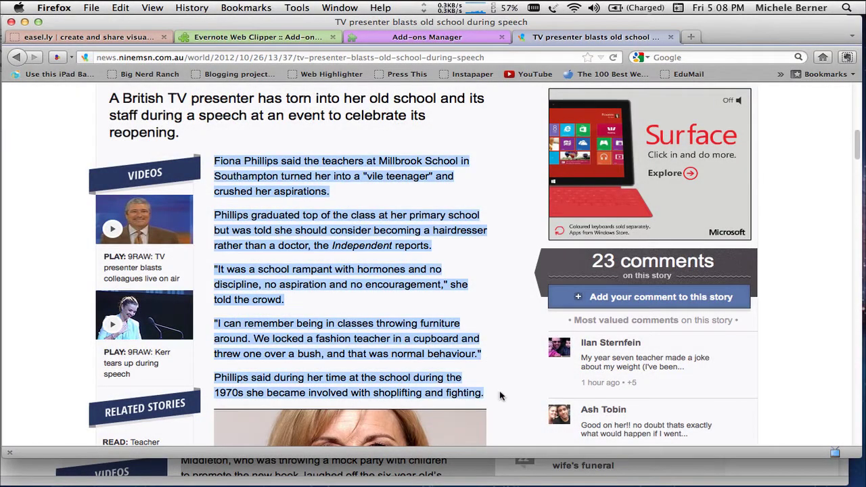
{"action": "left_click", "coordinate": [847, 57]}
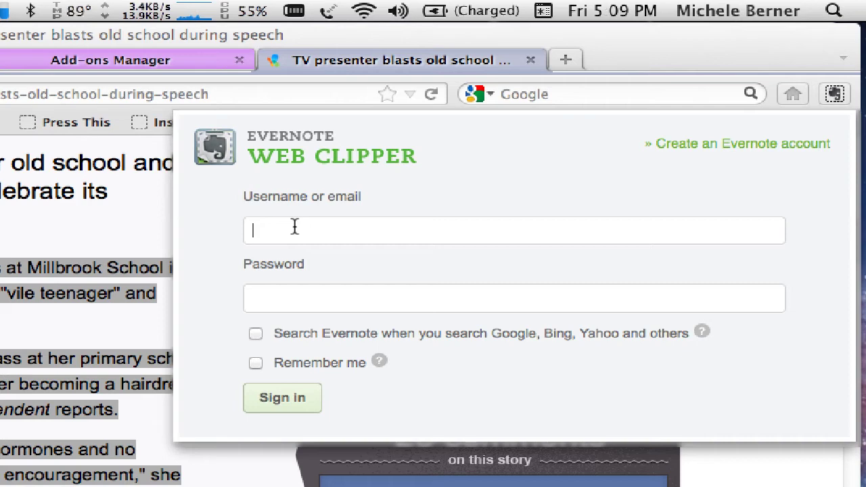
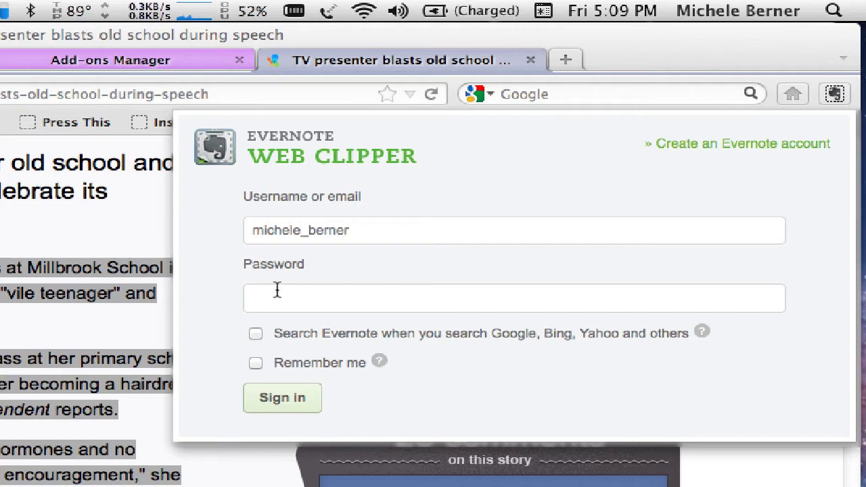
Sign in to the Web Clipper with the account username and password
{"action": "left_click", "coordinate": [268, 303]}
{"action": "type", "text": "•••••••••"}
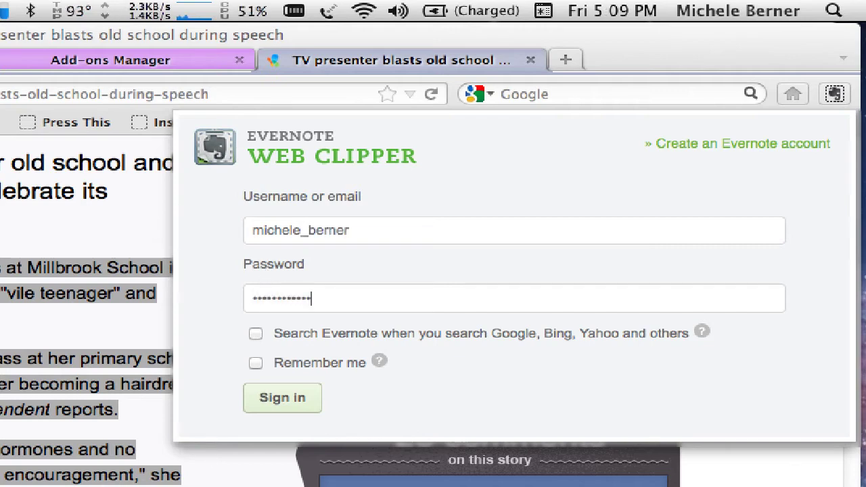
{"action": "left_click", "coordinate": [267, 398]}
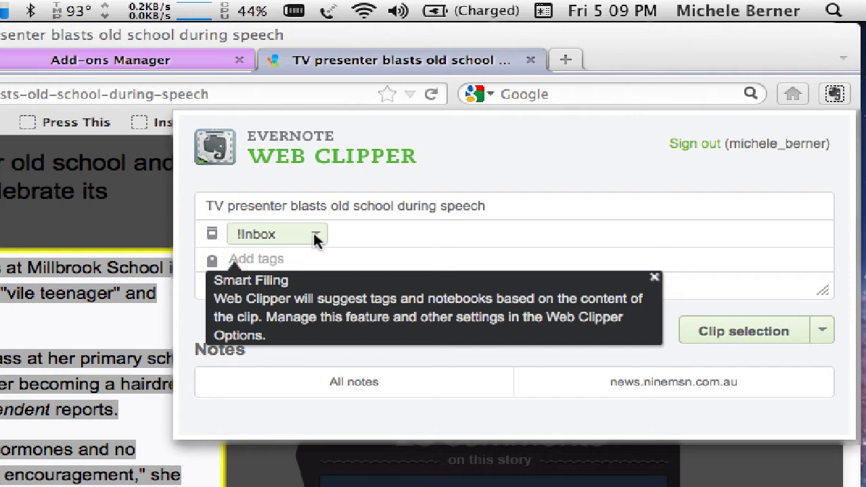
Tag the clip 'teachers' and save the selected text to !Inbox
{"action": "left_click", "coordinate": [654, 277]}
{"action": "left_click", "coordinate": [269, 261]}
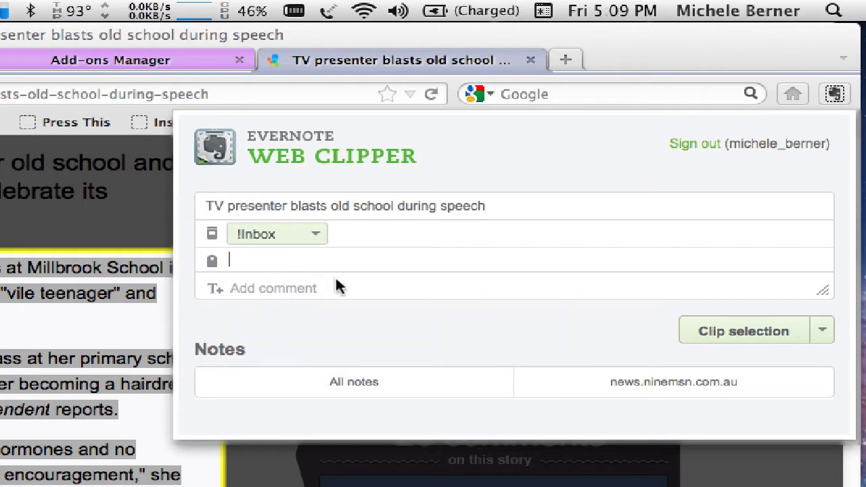
{"action": "type", "text": "teacher"}
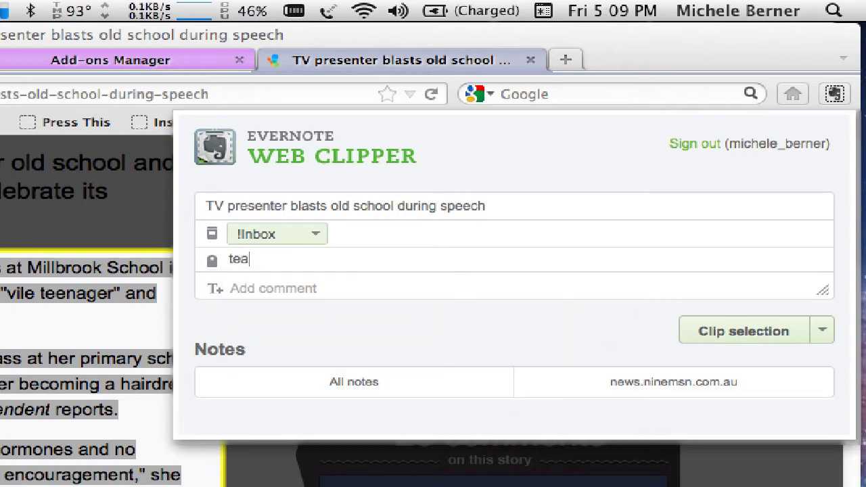
{"action": "type", "text": "s,"}
{"action": "key", "text": "Return"}
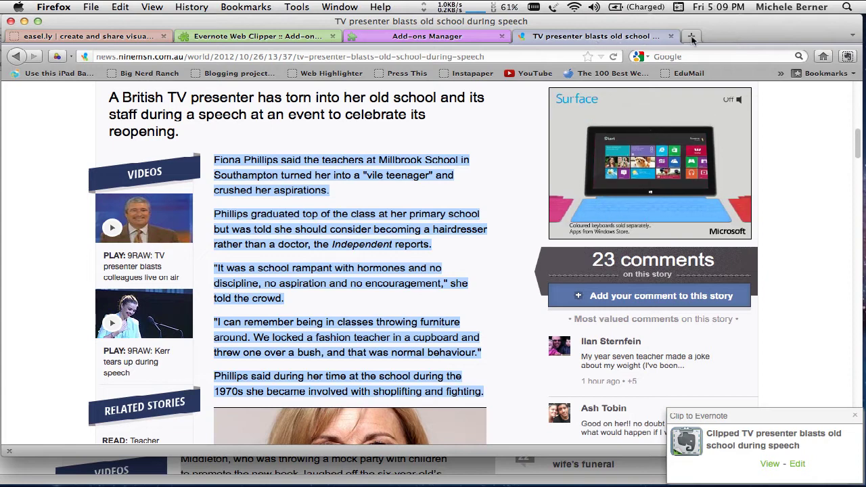
Search Google for 'evernote' and sign in to Evernote Web from evernote.com
{"action": "key", "text": "super+t"}
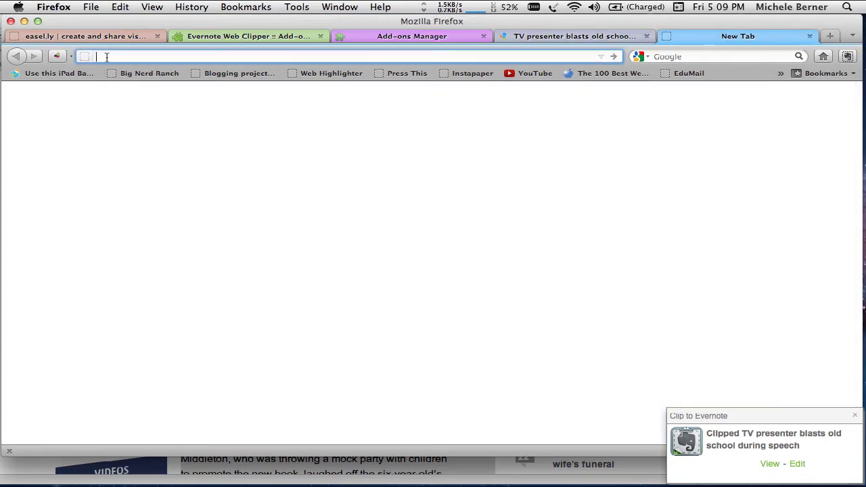
{"action": "type", "text": "evernote"}
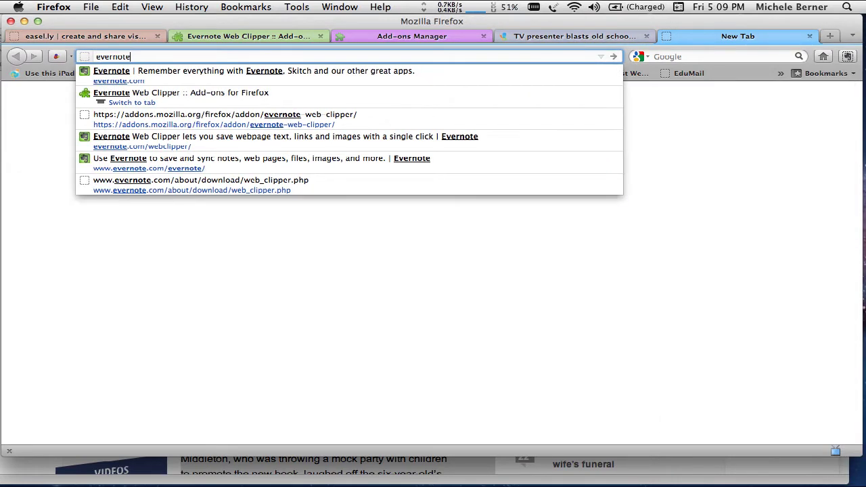
{"action": "key", "text": "Return"}
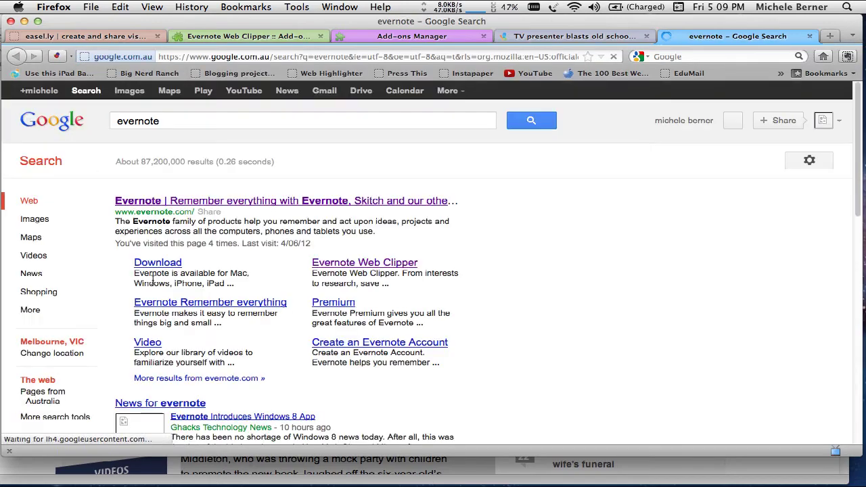
{"action": "left_click", "coordinate": [147, 201]}
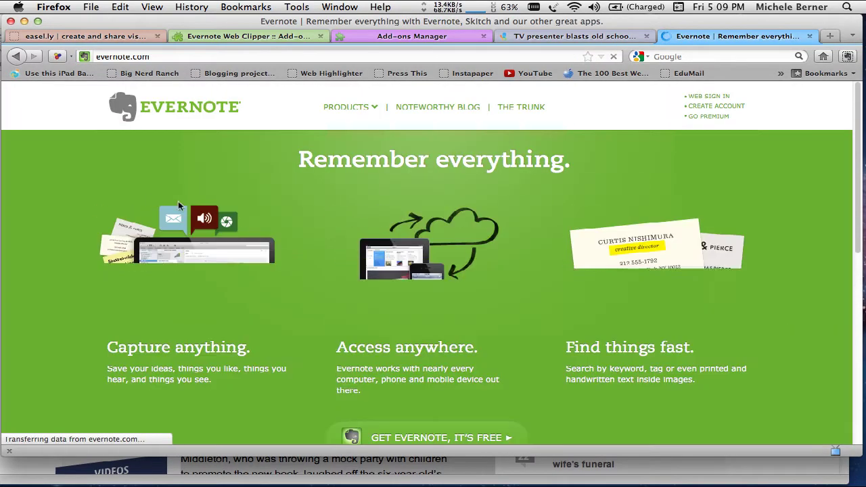
{"action": "left_click", "coordinate": [717, 96]}
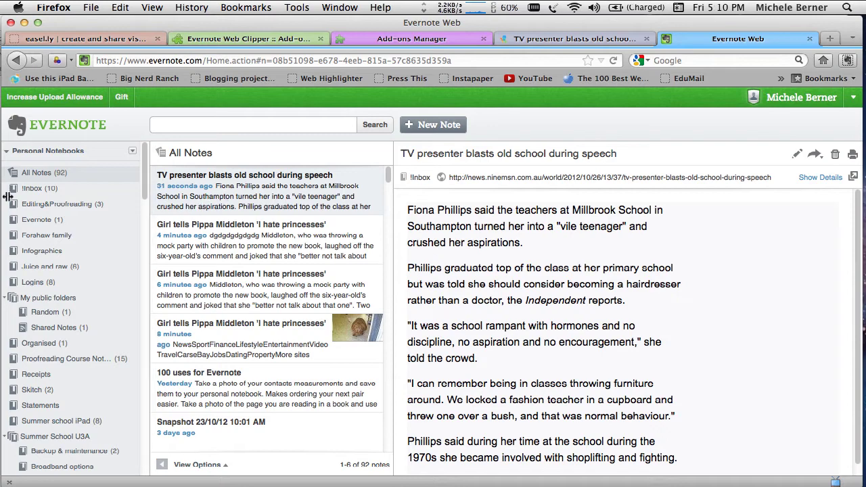
Filter to the !Inbox notebook and open the TV presenter note for editing
{"action": "left_click", "coordinate": [33, 191]}
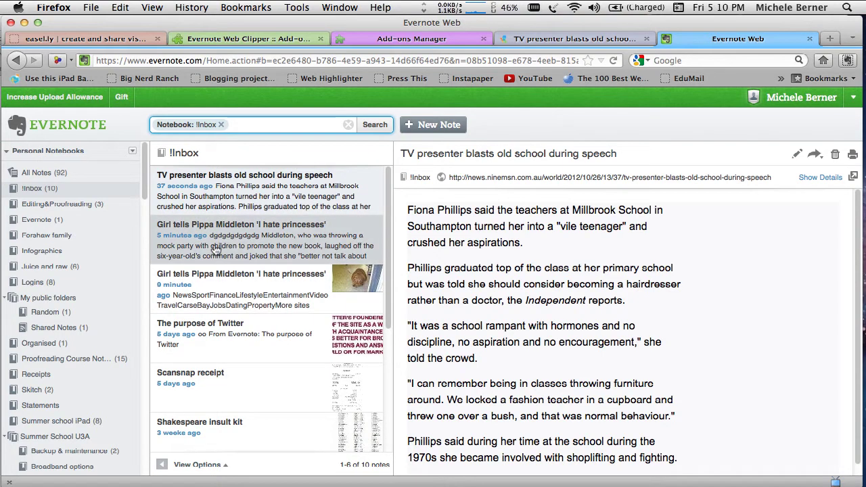
{"action": "left_click", "coordinate": [194, 198]}
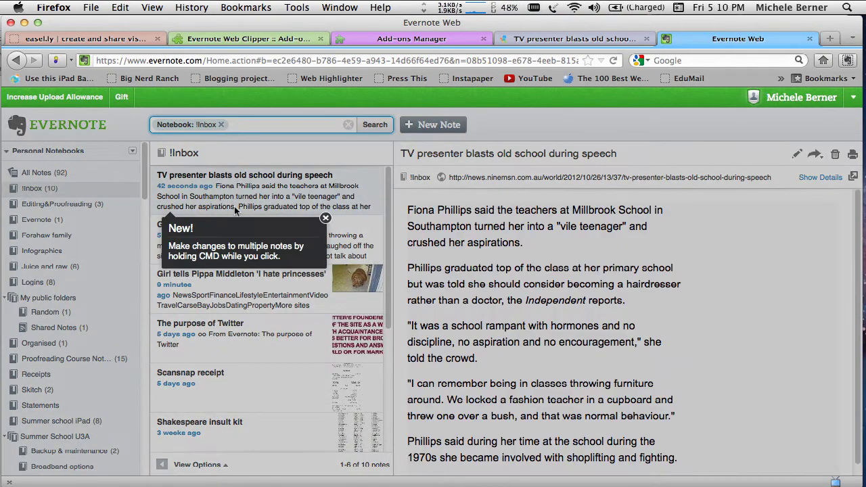
{"action": "left_click", "coordinate": [797, 156]}
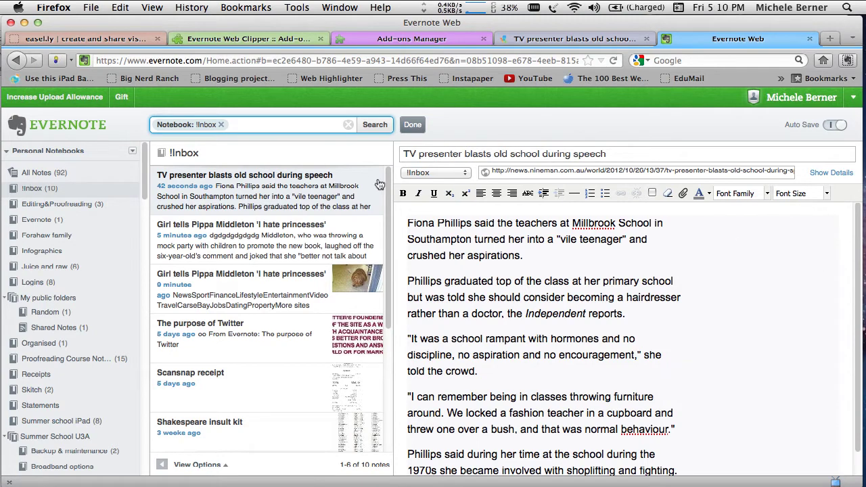
Keep !Inbox as the note's notebook and review the clipped paragraphs and source link
{"action": "left_click", "coordinate": [463, 173]}
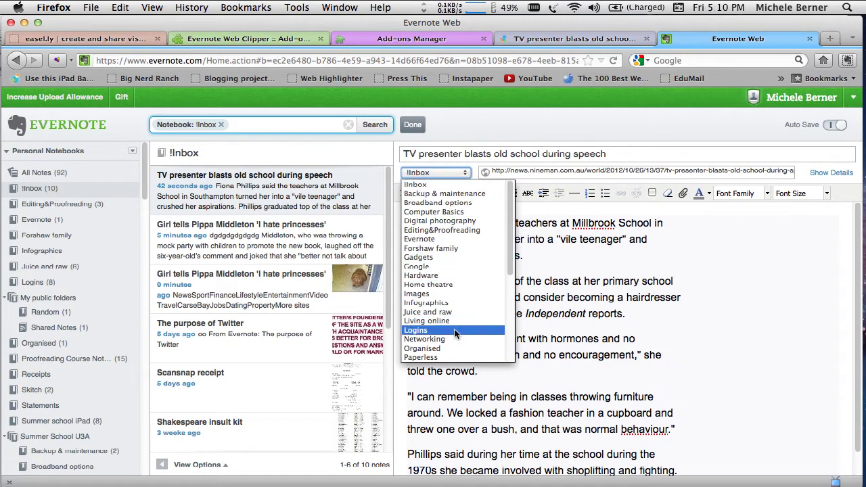
{"action": "left_click", "coordinate": [722, 304]}
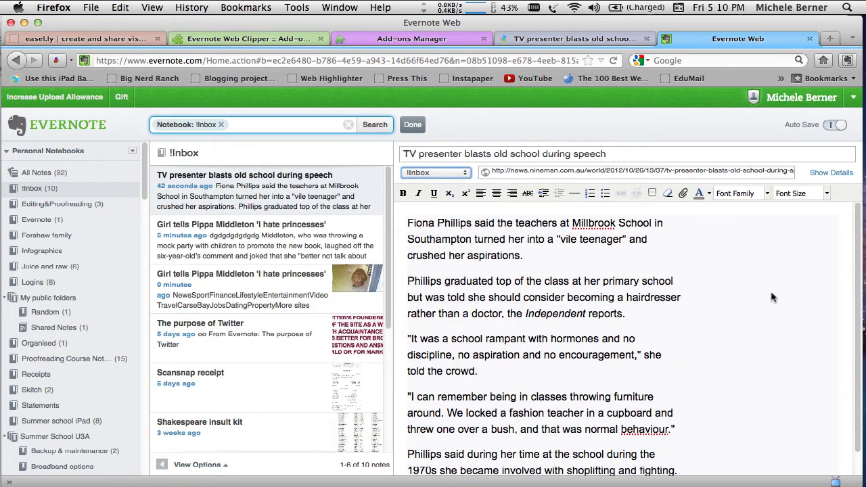
{"action": "scroll", "coordinate": [802, 216], "scroll_direction": "down", "scroll_amount": 1}
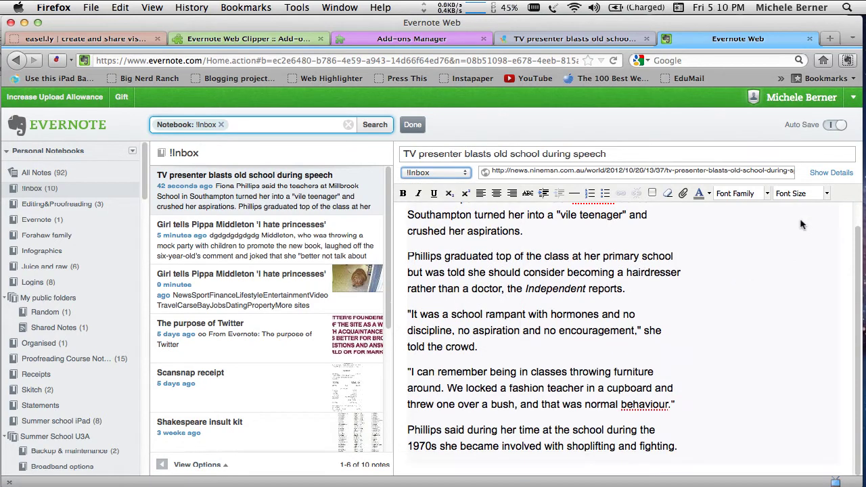
{"action": "scroll", "coordinate": [801, 230], "scroll_direction": "up", "scroll_amount": 1}
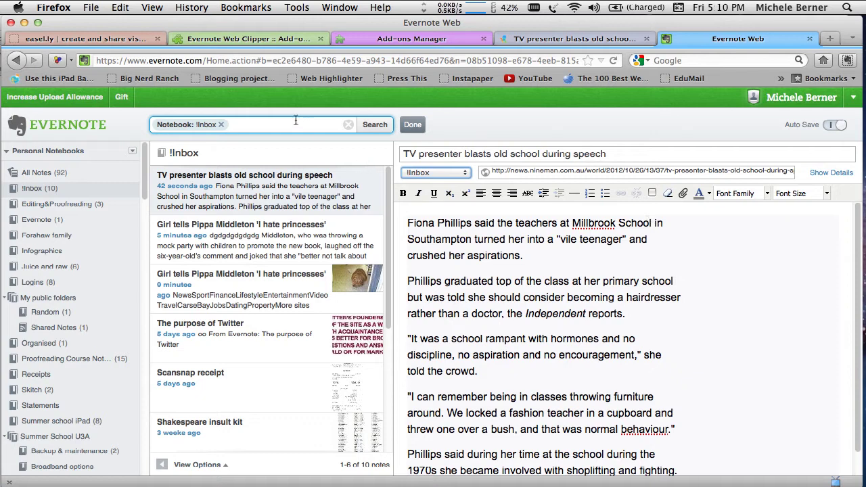
{"action": "left_click", "coordinate": [241, 124]}
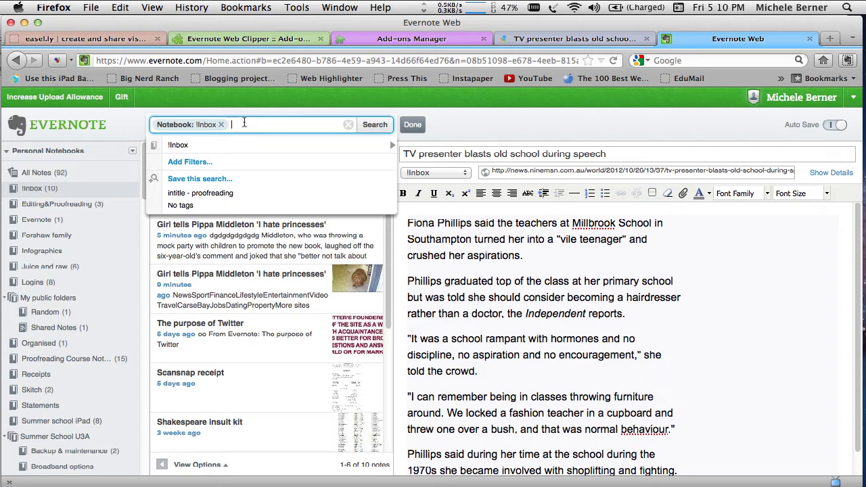
Search !Inbox for 'teachers' and filter by the teachers tag, leaving only the TV presenter note
{"action": "type", "text": "tea"}
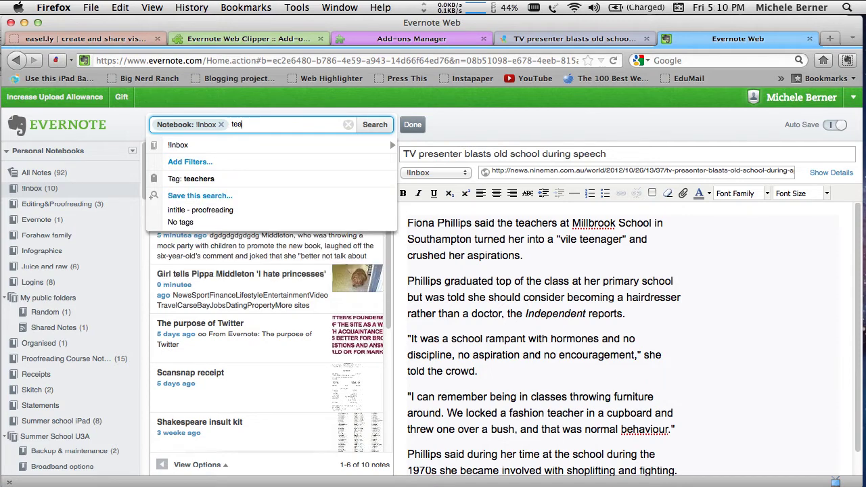
{"action": "type", "text": "chers"}
{"action": "key", "text": "Return"}
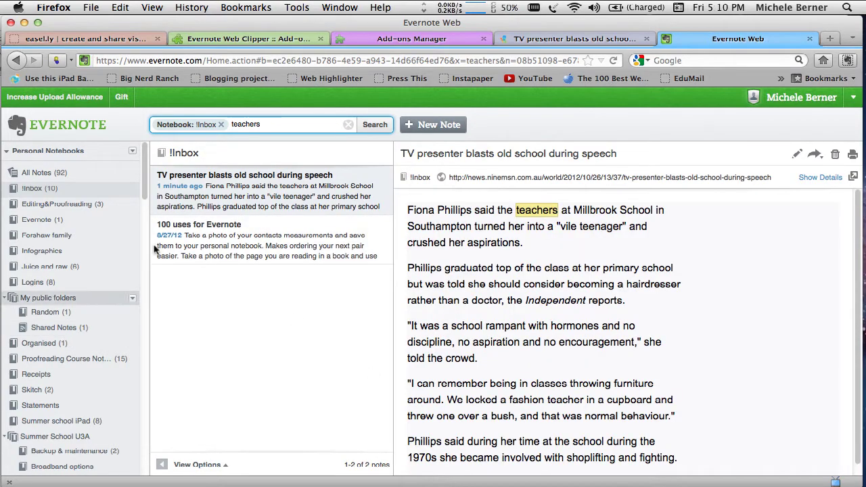
{"action": "mouse_move", "coordinate": [143, 188]}
{"action": "left_mouse_down"}
{"action": "mouse_move", "coordinate": [148, 231]}
{"action": "mouse_move", "coordinate": [150, 175]}
{"action": "left_mouse_up"}
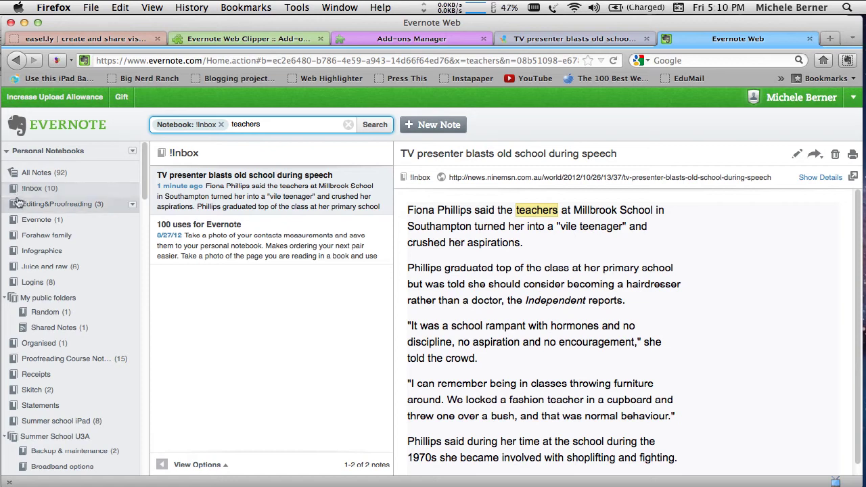
{"action": "left_click", "coordinate": [6, 154]}
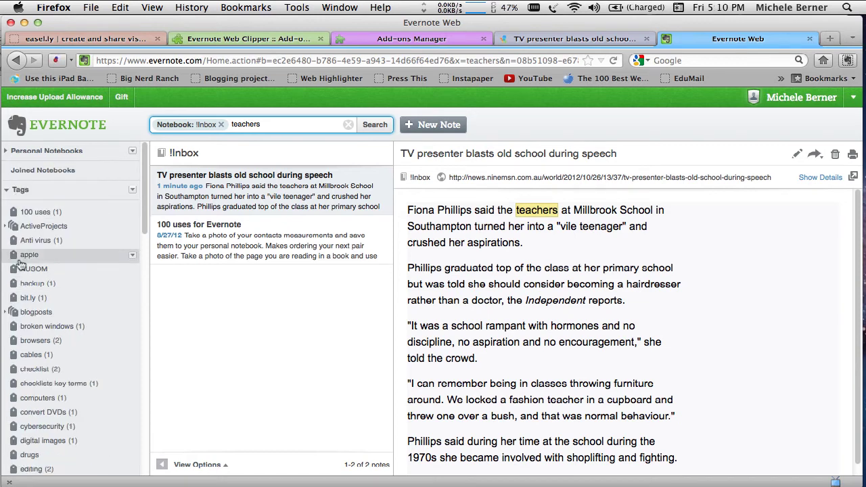
{"action": "left_click_drag", "start_coordinate": [145, 228], "coordinate": [105, 441]}
{"action": "left_click", "coordinate": [42, 430]}
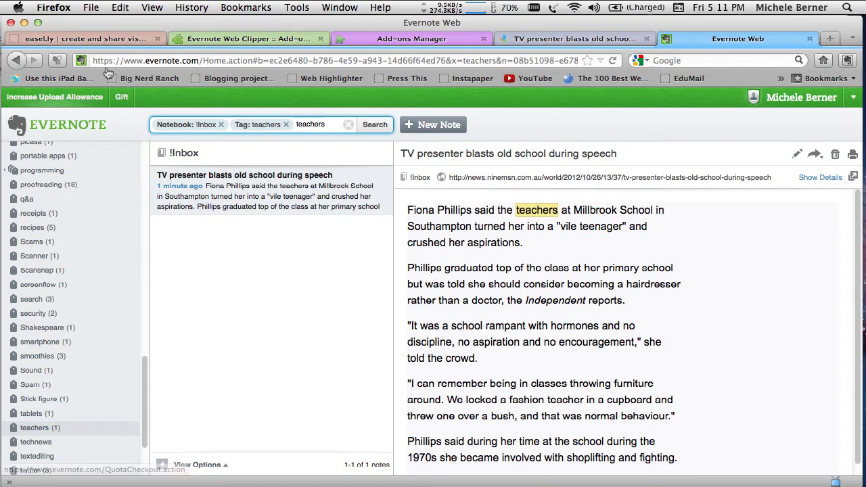
{"action": "left_click", "coordinate": [244, 41]}
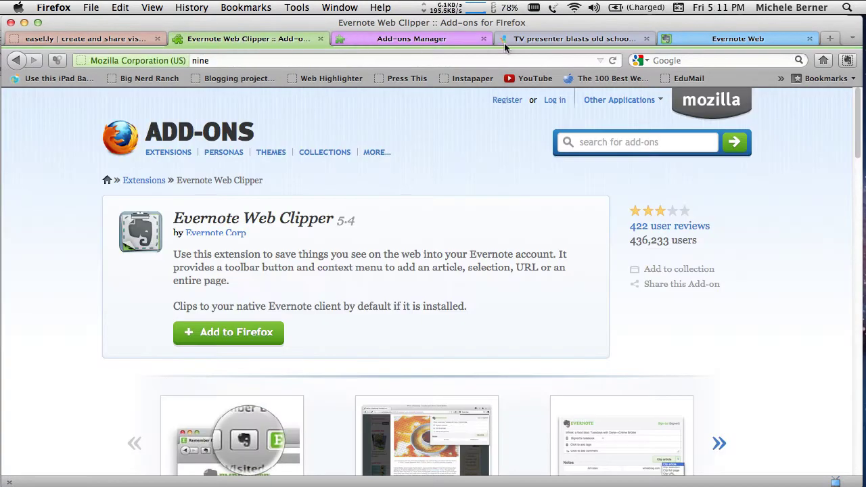
On the TV presenter article, switch the Web Clipper from Clip article to Clip full page
{"action": "left_click", "coordinate": [558, 40]}
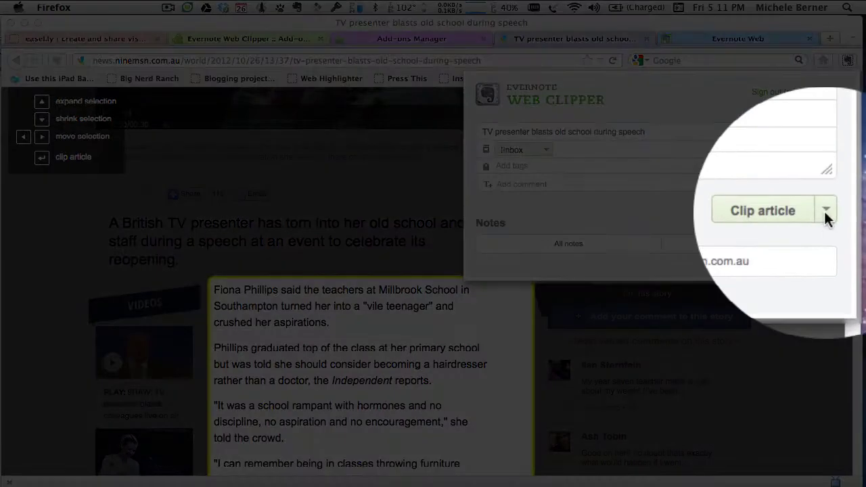
{"action": "left_click", "coordinate": [838, 212]}
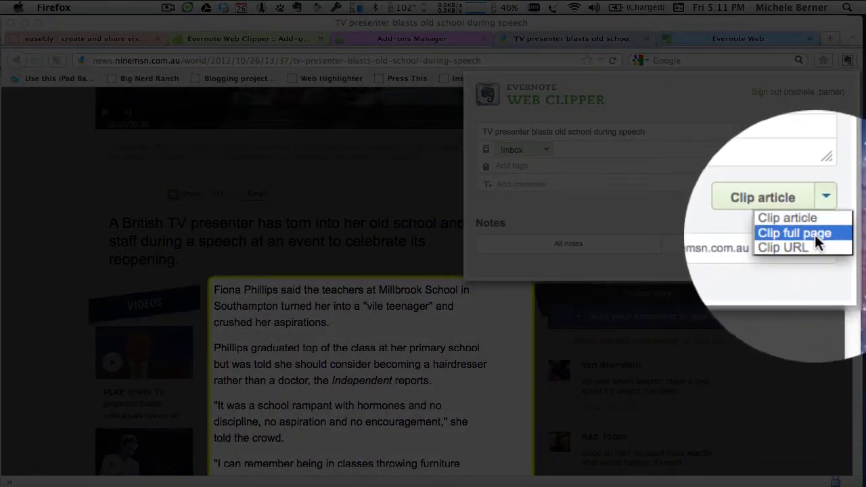
{"action": "left_click", "coordinate": [808, 234]}
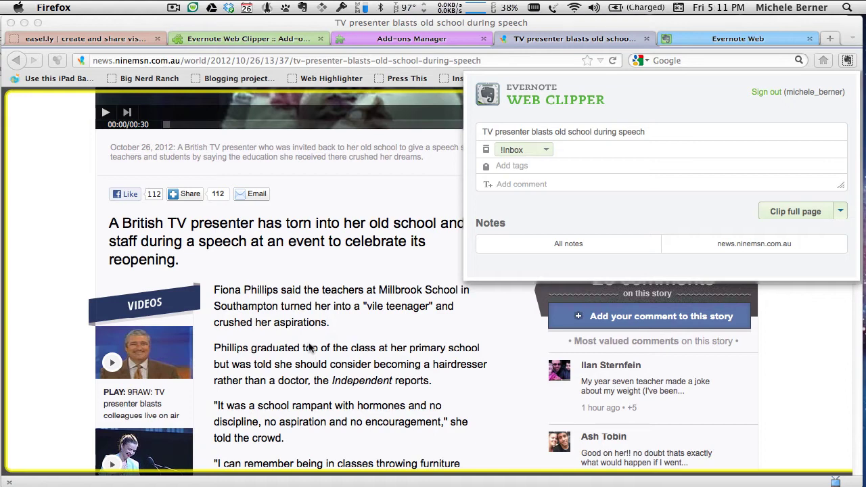
{"action": "right_click", "coordinate": [358, 196]}
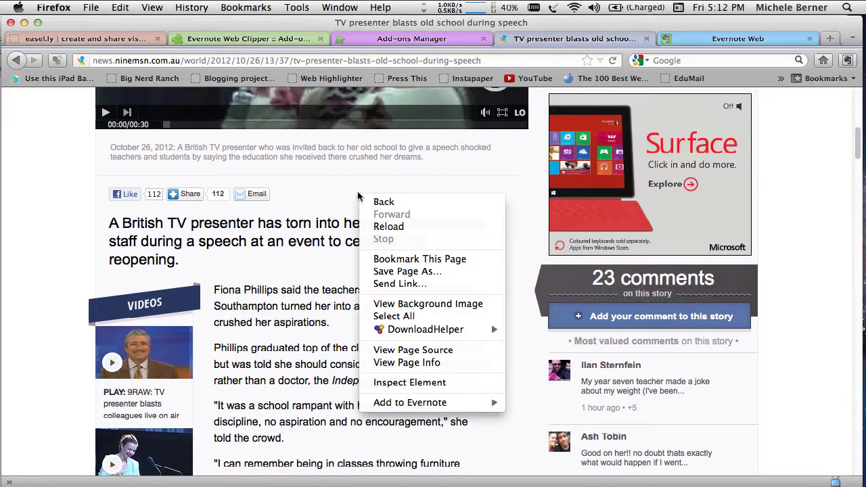
Reopen the article page's shortcut menu and pick Evernote's new-note option
{"action": "left_click", "coordinate": [20, 214]}
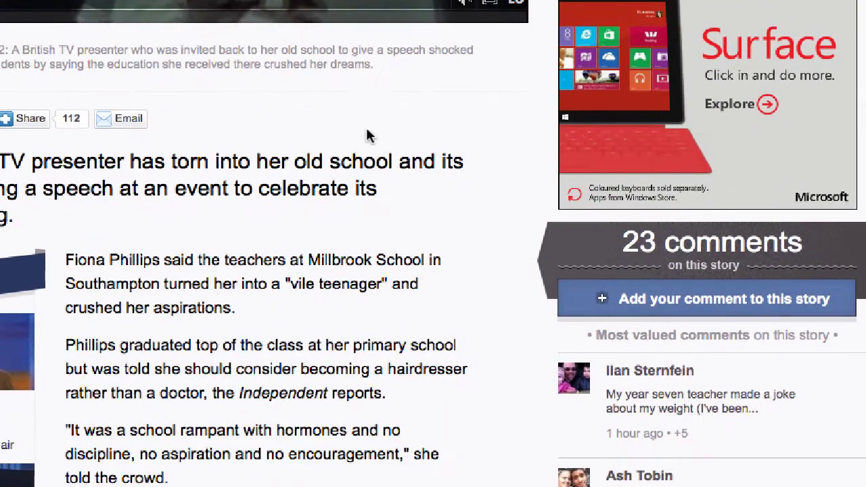
{"action": "right_click", "coordinate": [371, 123]}
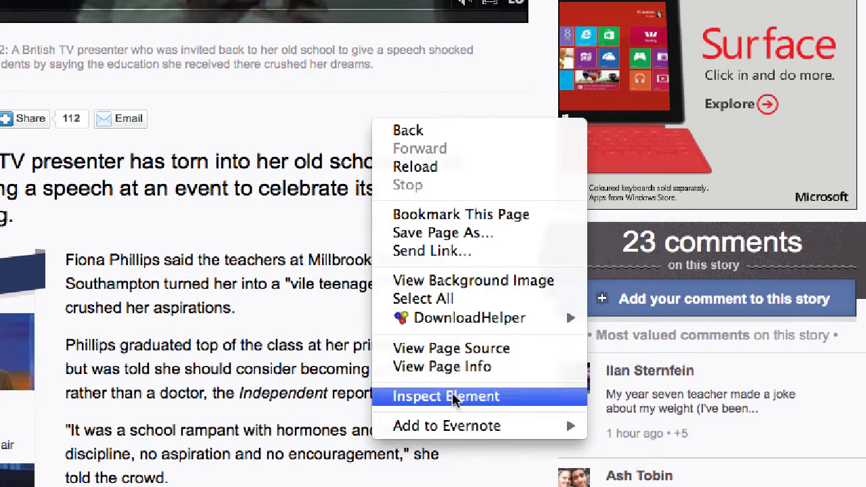
{"action": "mouse_move", "coordinate": [441, 427]}
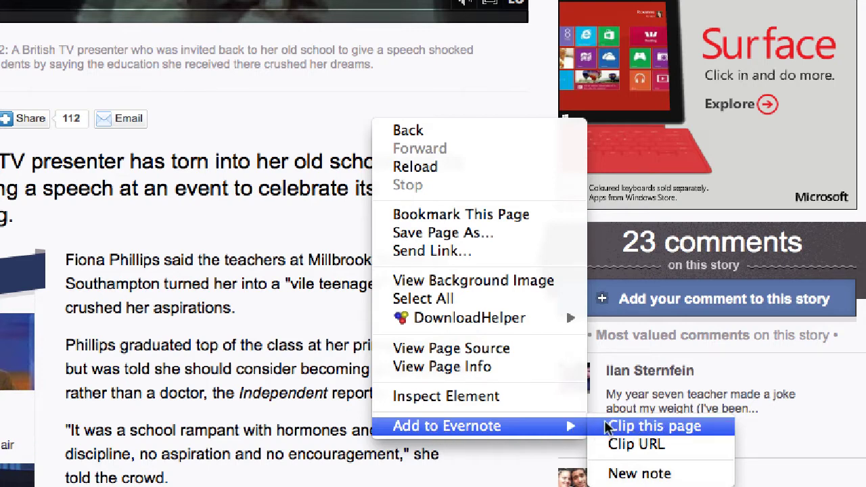
{"action": "left_click", "coordinate": [633, 475]}
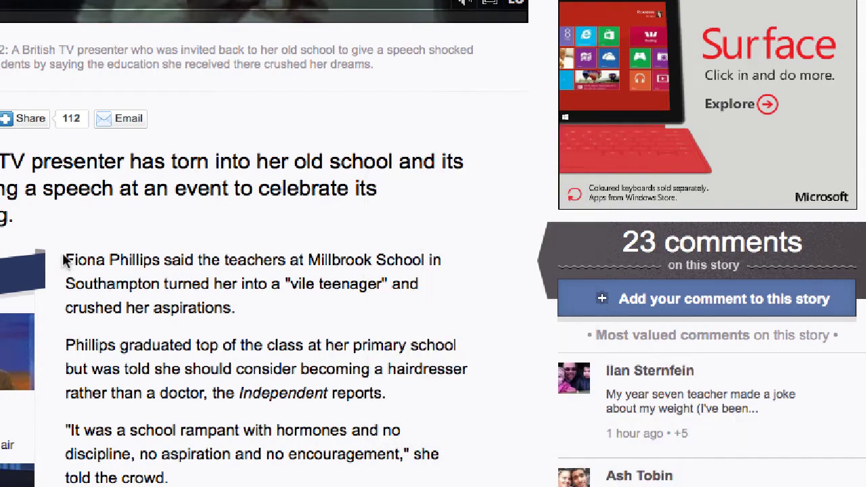
Select the first three paragraphs, check Evernote's selection options, then cancel and clear the selection
{"action": "left_click_drag", "start_coordinate": [65, 261], "coordinate": [169, 478]}
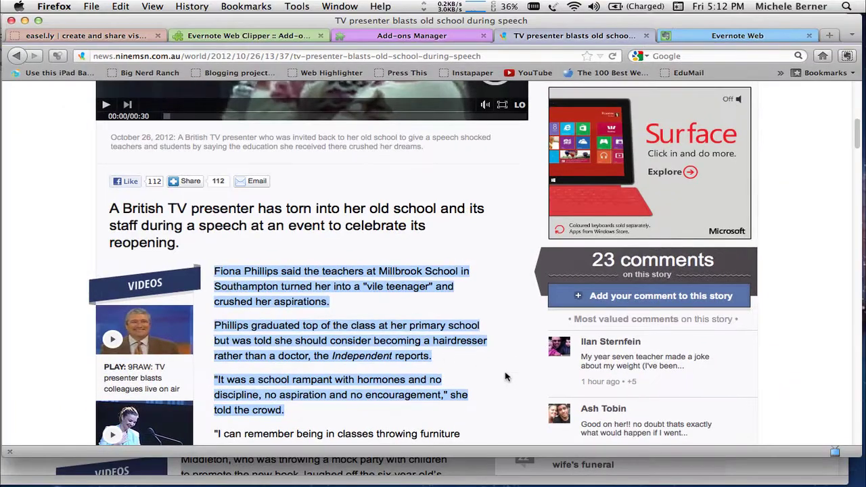
{"action": "right_click", "coordinate": [506, 377]}
{"action": "mouse_move", "coordinate": [537, 474]}
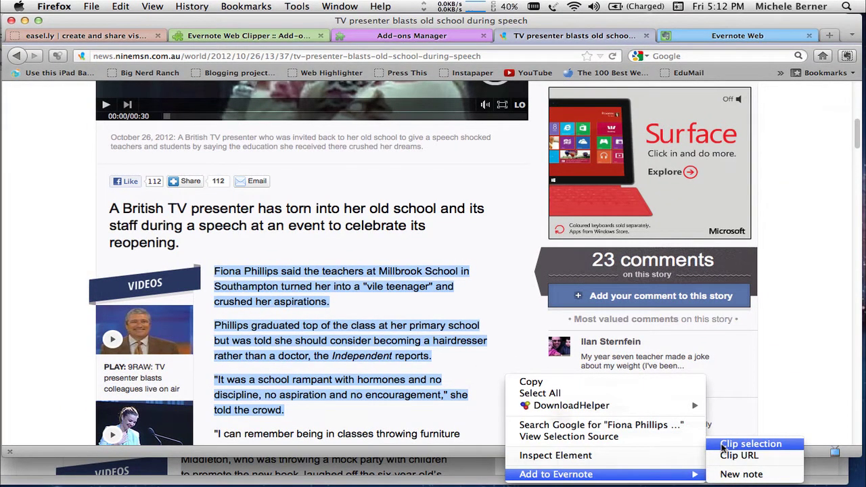
{"action": "left_click", "coordinate": [752, 397]}
{"action": "left_click", "coordinate": [428, 171]}
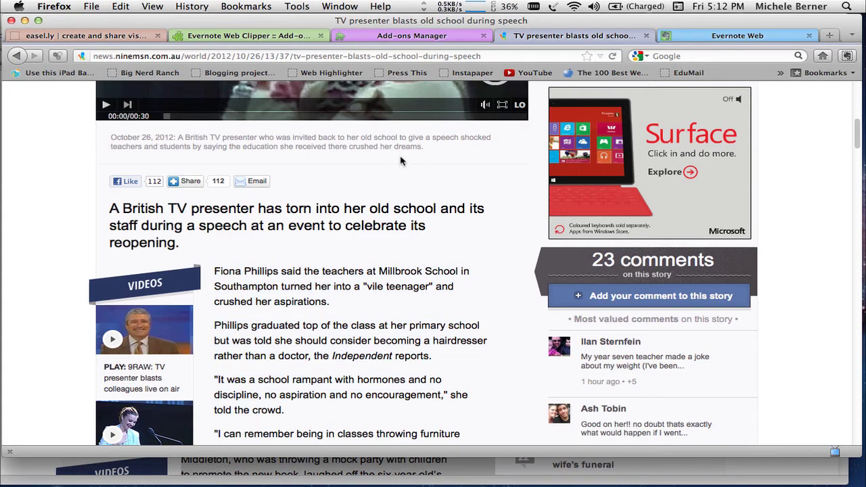
{"action": "right_click", "coordinate": [401, 160]}
Start a new Evernote note with the body 'this is a text note'
{"action": "mouse_move", "coordinate": [474, 354]}
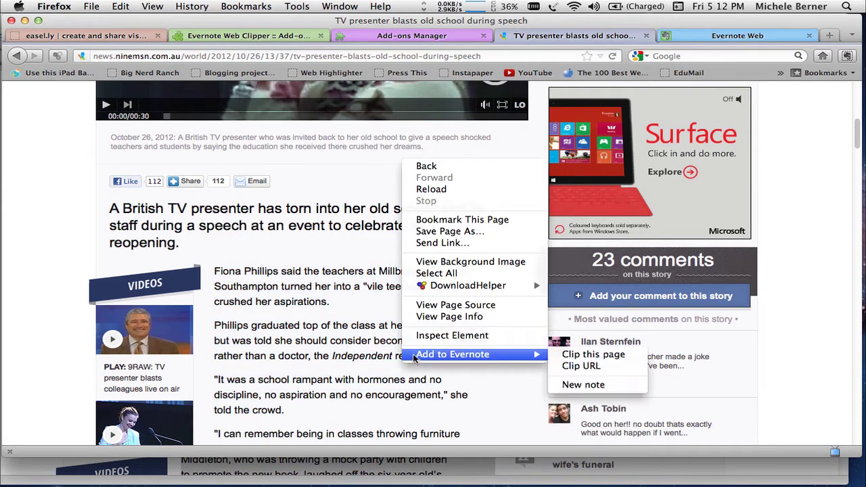
{"action": "left_click", "coordinate": [590, 386]}
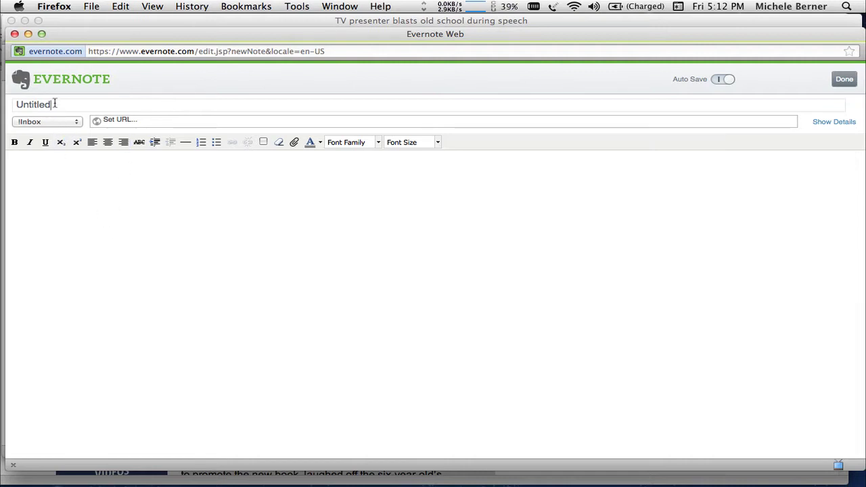
{"action": "key", "text": "BackSpace"}
{"action": "key", "text": "BackSpace"}
{"action": "key", "text": "BackSpace"}
{"action": "key", "text": "BackSpace"}
{"action": "key", "text": "BackSpace"}
{"action": "left_click", "coordinate": [19, 183]}
{"action": "type", "text": "th"}
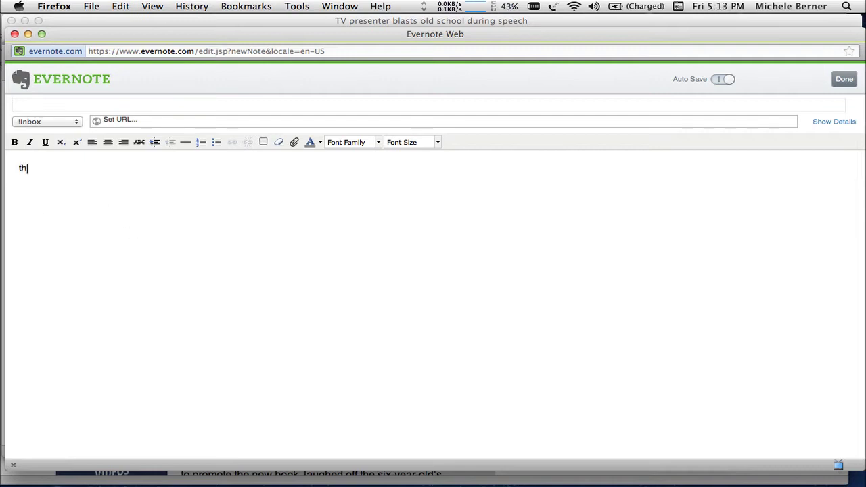
{"action": "type", "text": "is is a text note"}
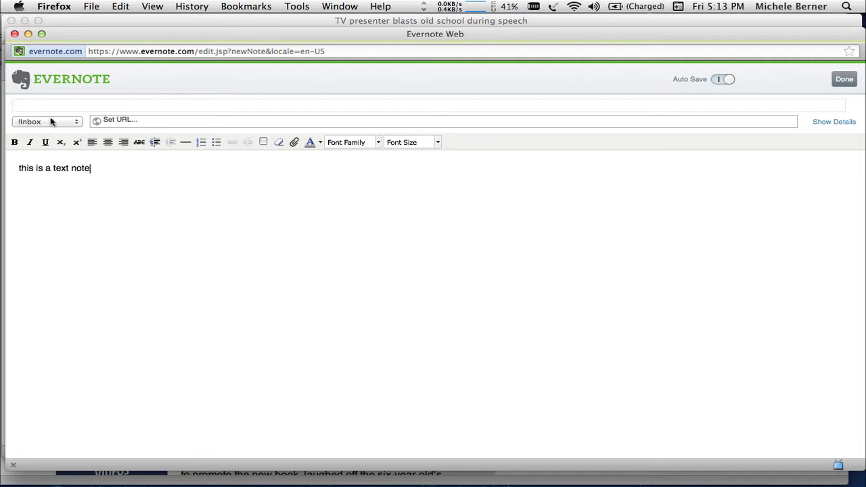
Keep the note in !Inbox and set its source URL to ninemsn.com.au
{"action": "left_click", "coordinate": [77, 122]}
{"action": "left_click", "coordinate": [147, 120]}
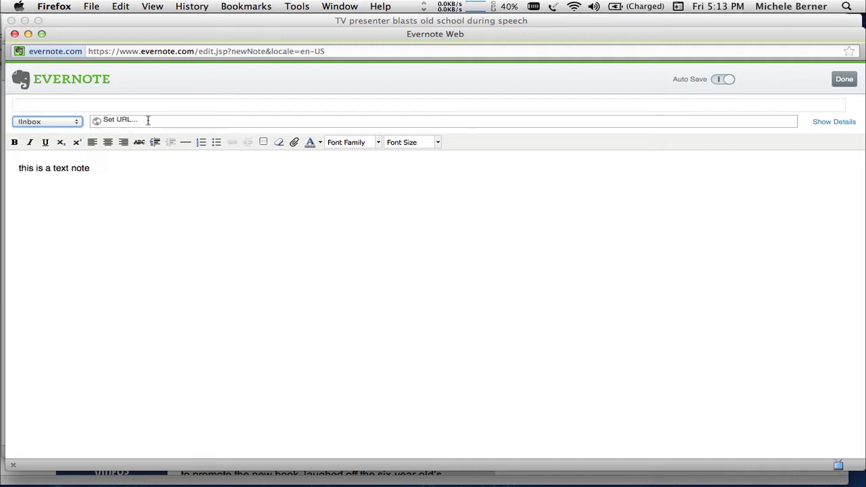
{"action": "right_click", "coordinate": [148, 119]}
{"action": "key", "text": "Escape"}
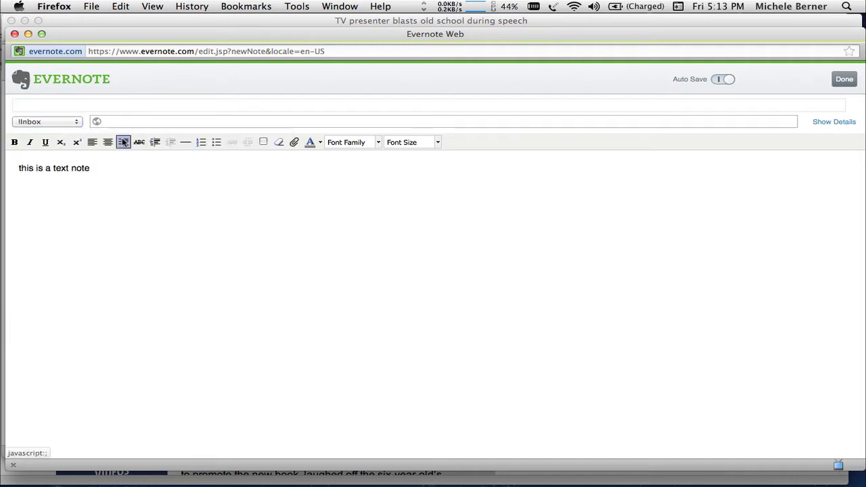
{"action": "type", "text": "ninem"}
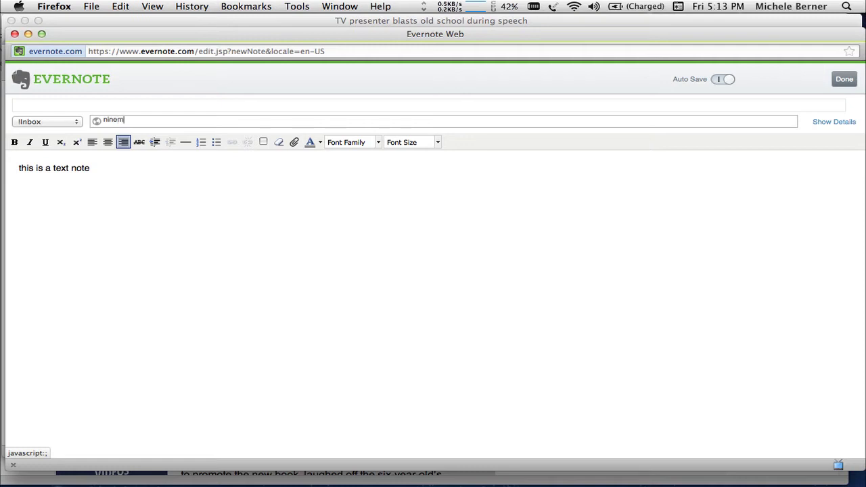
{"action": "type", "text": "sn.com.a7"}
{"action": "key", "text": "BackSpace"}
{"action": "type", "text": "u"}
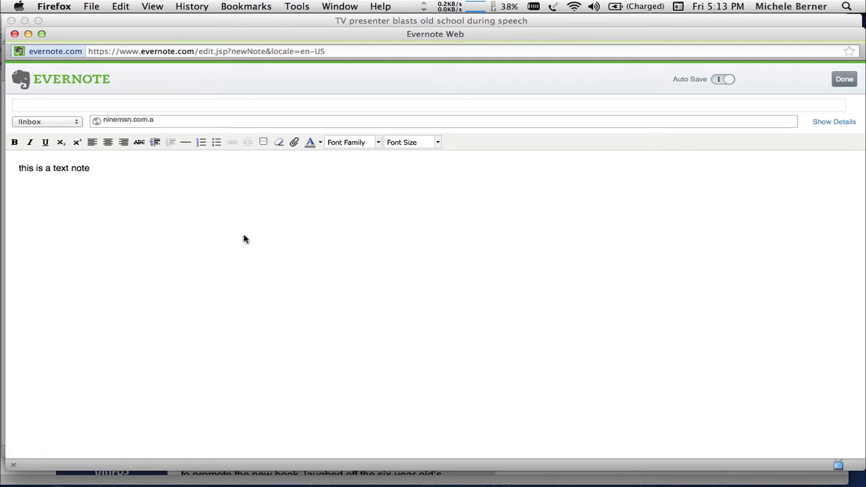
Dismiss the missing-title warning, save the note as 'test' and close its window
{"action": "left_click", "coordinate": [845, 79]}
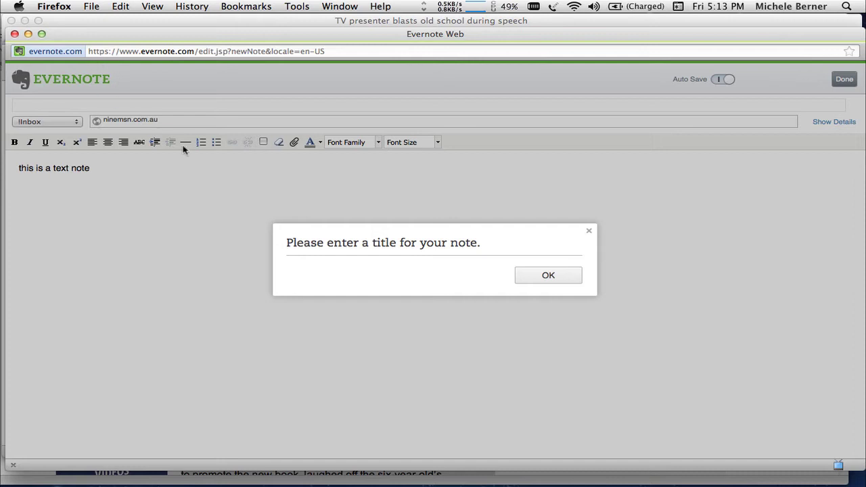
{"action": "left_click", "coordinate": [542, 277]}
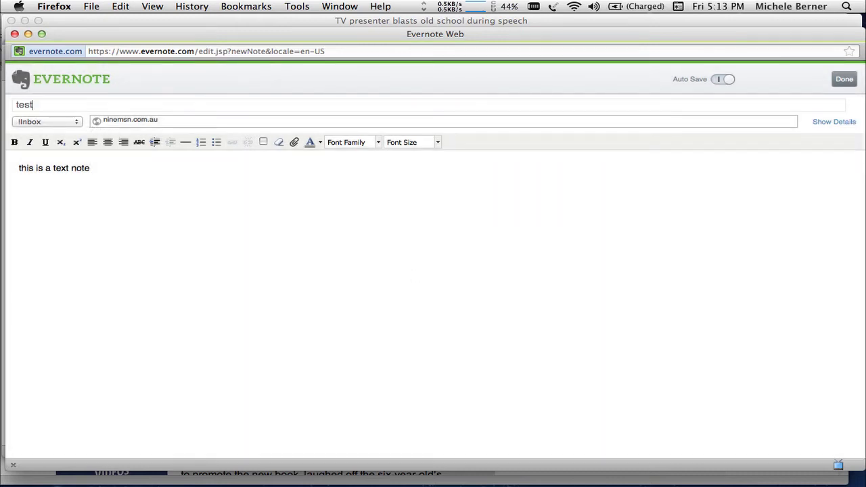
{"action": "left_click", "coordinate": [844, 79]}
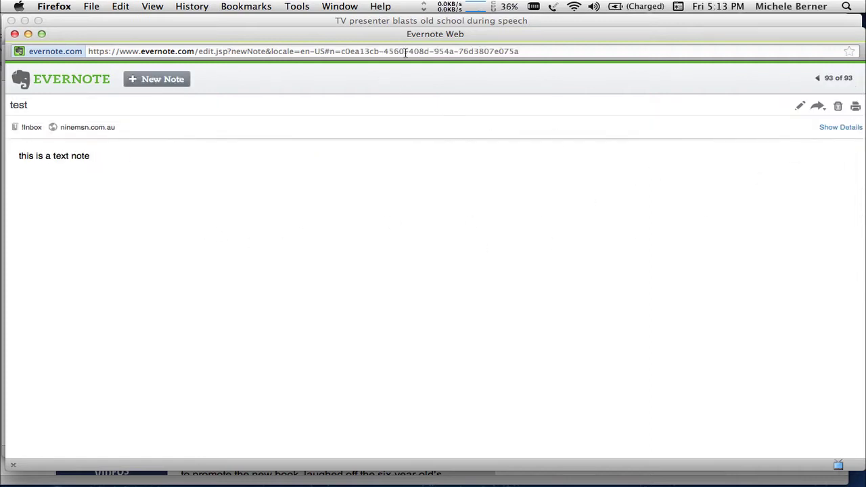
{"action": "left_click", "coordinate": [14, 34]}
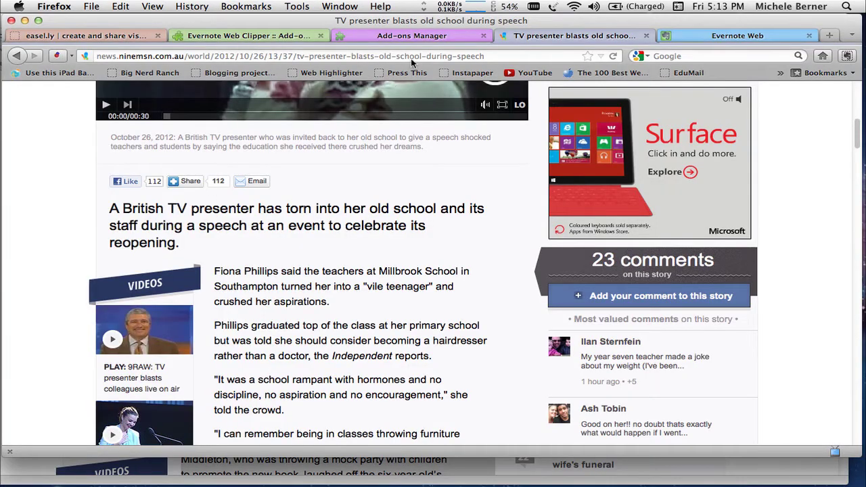
Show All Notes in Evernote Web with 'test' on top, then return to the add-ons tab
{"action": "left_click", "coordinate": [731, 37]}
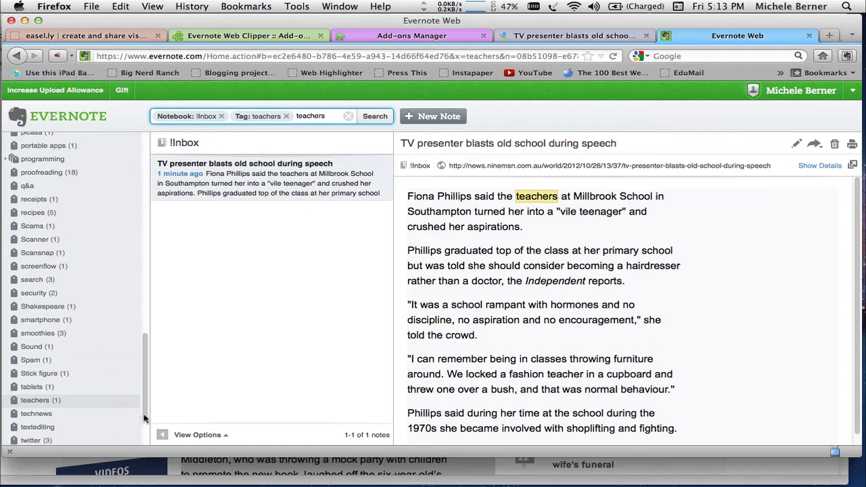
{"action": "left_click_drag", "start_coordinate": [143, 418], "coordinate": [143, 217]}
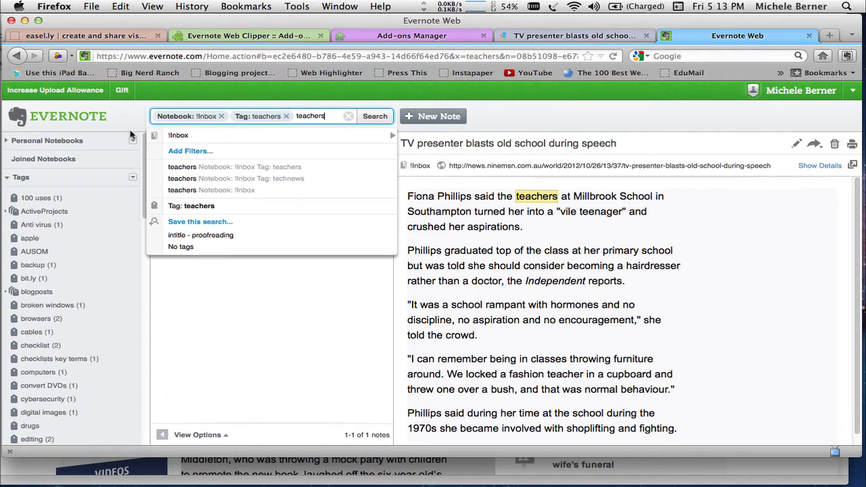
{"action": "left_click", "coordinate": [8, 143]}
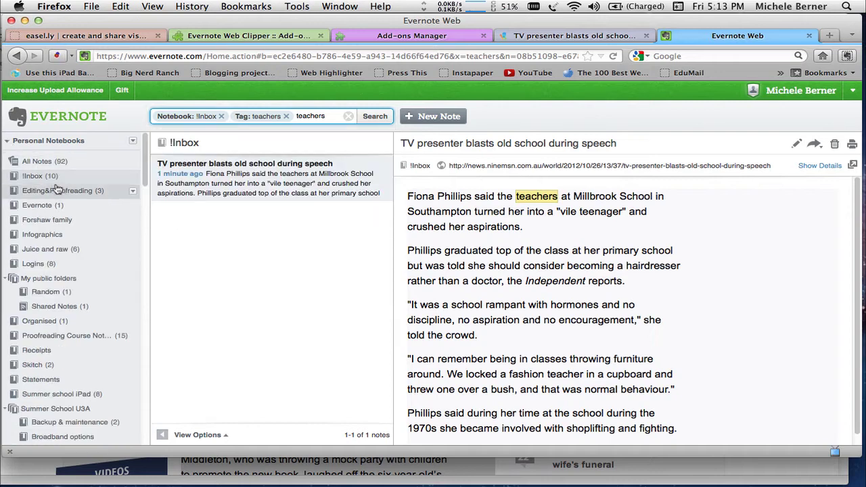
{"action": "left_click", "coordinate": [39, 163]}
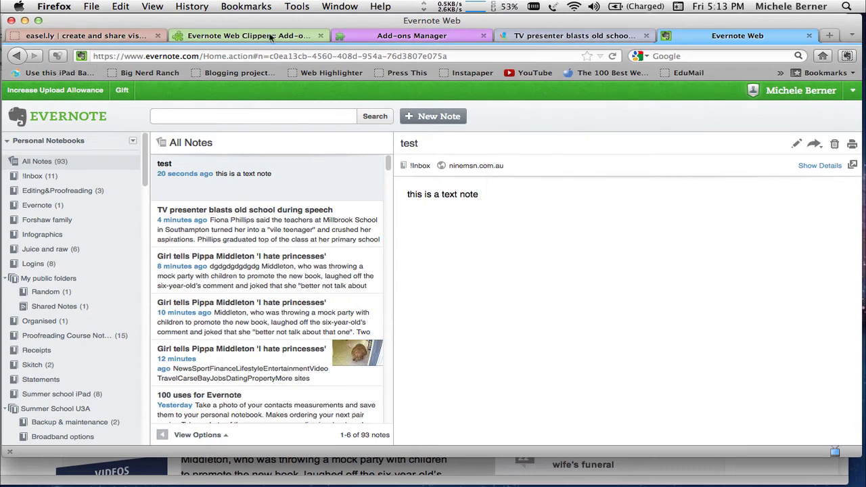
{"action": "left_click", "coordinate": [245, 39]}
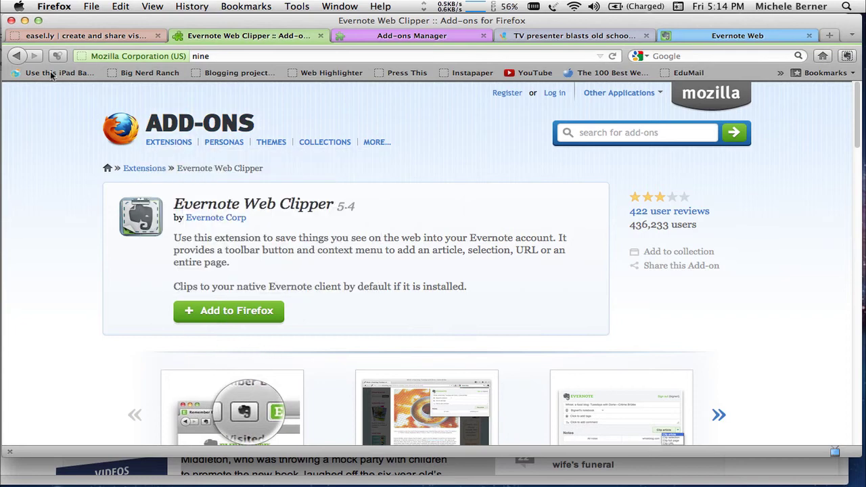
Back on the Evernote Web Clipper page, add the other-browsers Bookmarklet to the Firefox bookmarks bar
{"action": "left_click", "coordinate": [17, 56]}
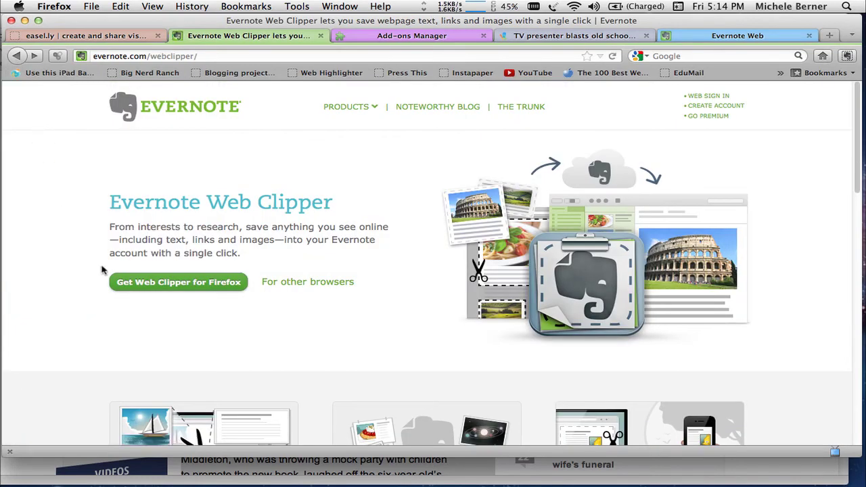
{"action": "left_click", "coordinate": [295, 292]}
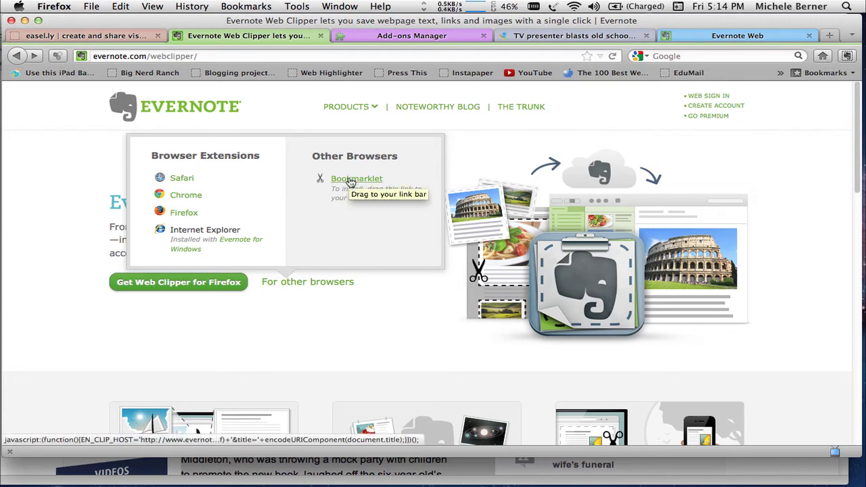
{"action": "left_click_drag", "start_coordinate": [350, 183], "coordinate": [350, 201]}
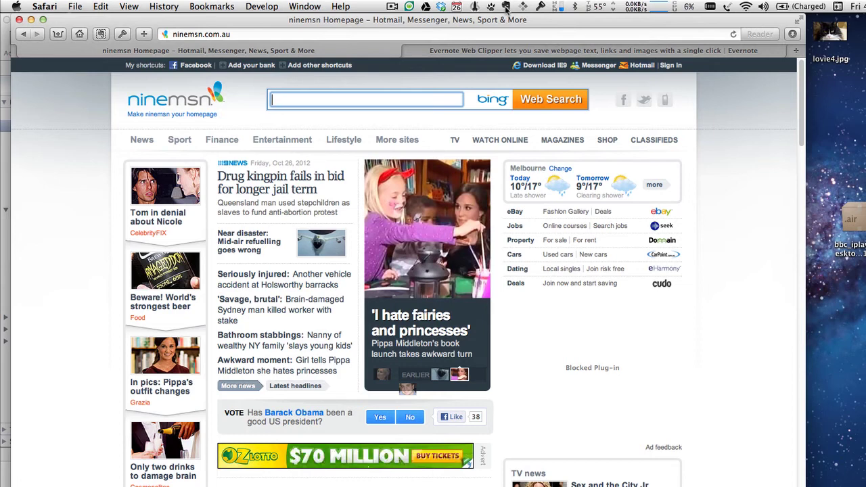
Clip a rectangle over the ninemsn headline column into a new Screenshot note
{"action": "left_click", "coordinate": [506, 7]}
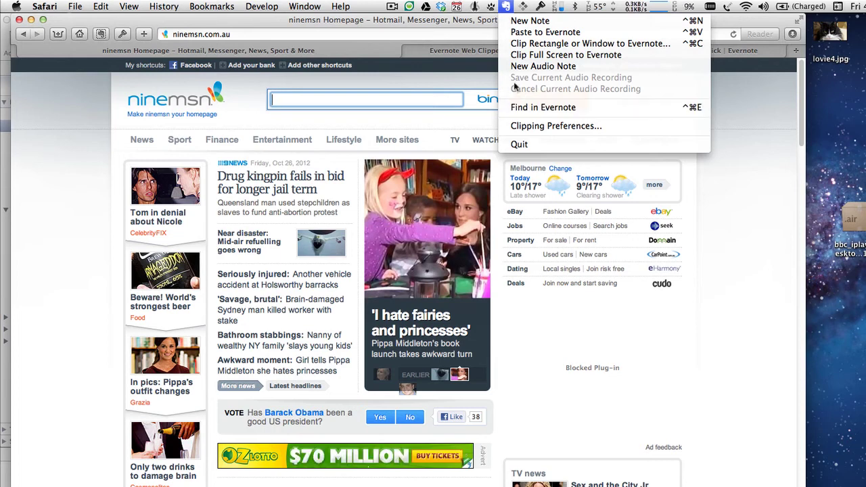
{"action": "left_click", "coordinate": [523, 46]}
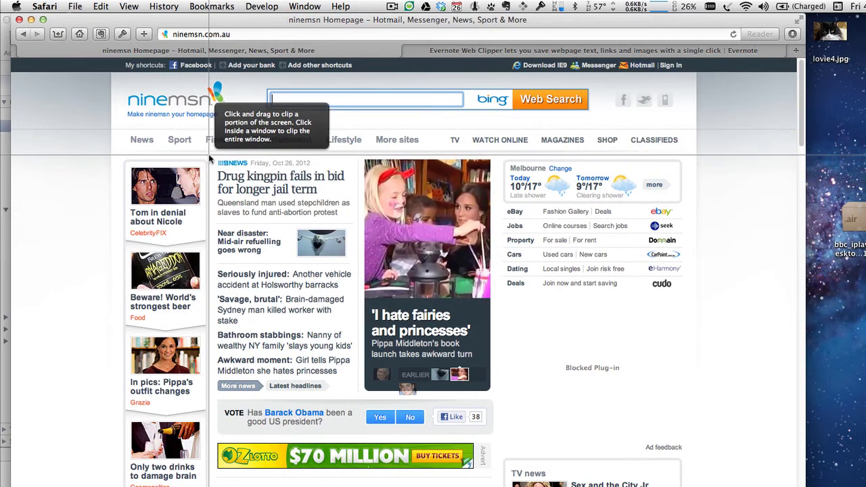
{"action": "left_click_drag", "start_coordinate": [209, 154], "coordinate": [355, 377]}
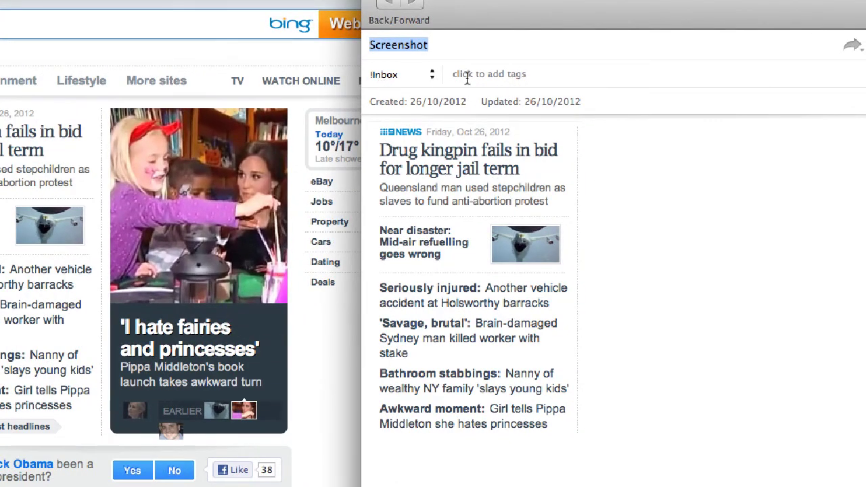
Tag the Screenshot note with 'drugs'
{"action": "left_click", "coordinate": [498, 77]}
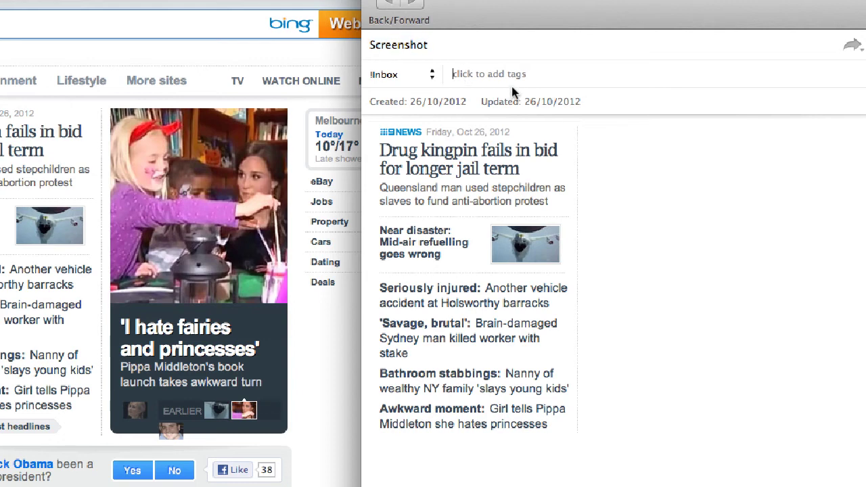
{"action": "type", "text": "drugs"}
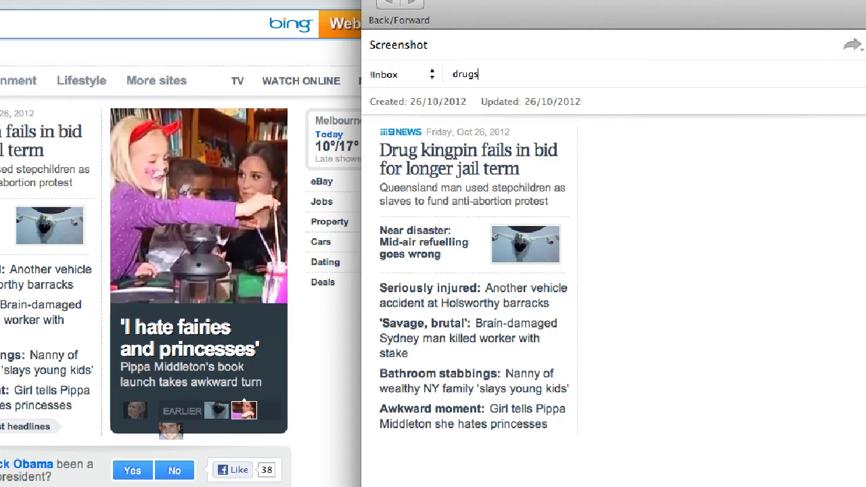
{"action": "key", "text": "Return"}
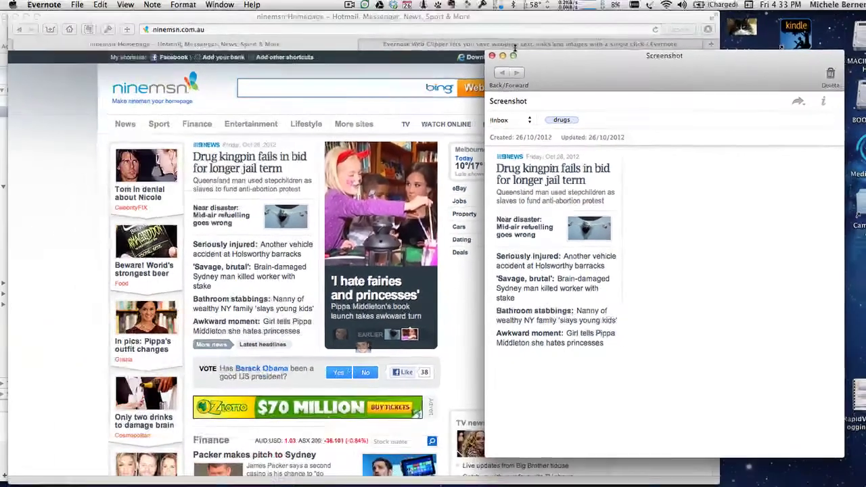
Close the Screenshot note window, sync the Evernote account, and return to the !Inbox list
{"action": "left_click", "coordinate": [492, 56]}
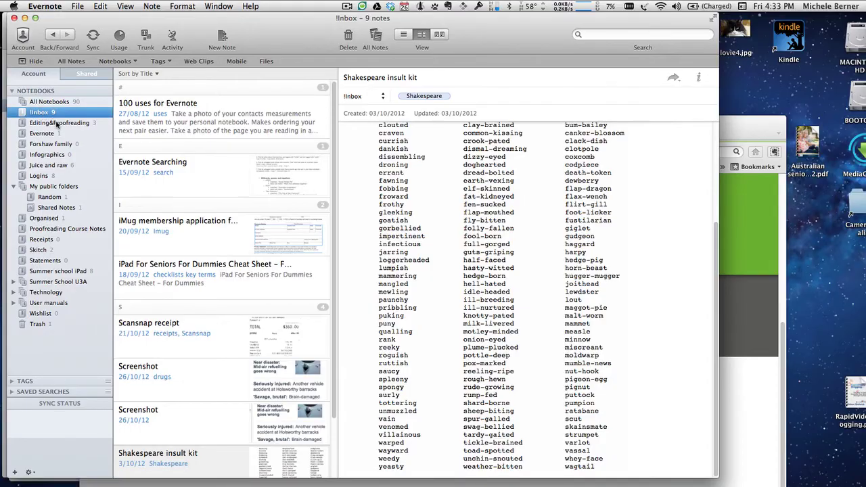
{"action": "left_click", "coordinate": [93, 37]}
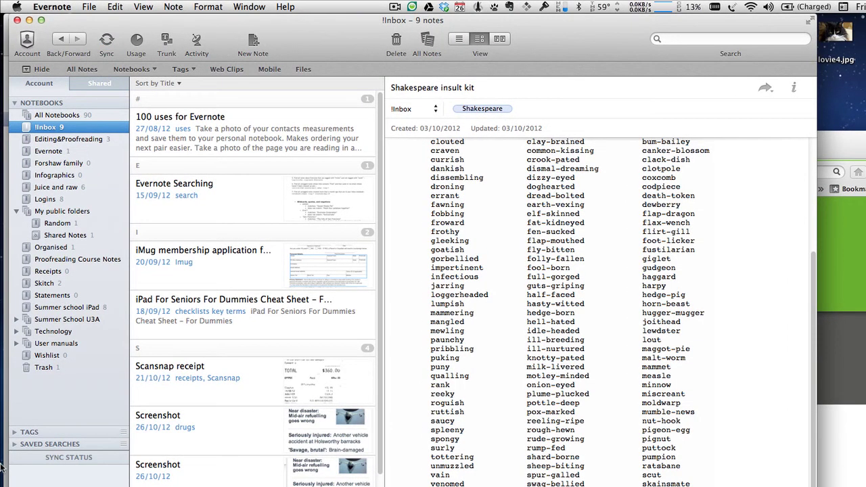
{"action": "left_click", "coordinate": [52, 139]}
{"action": "left_click", "coordinate": [46, 127]}
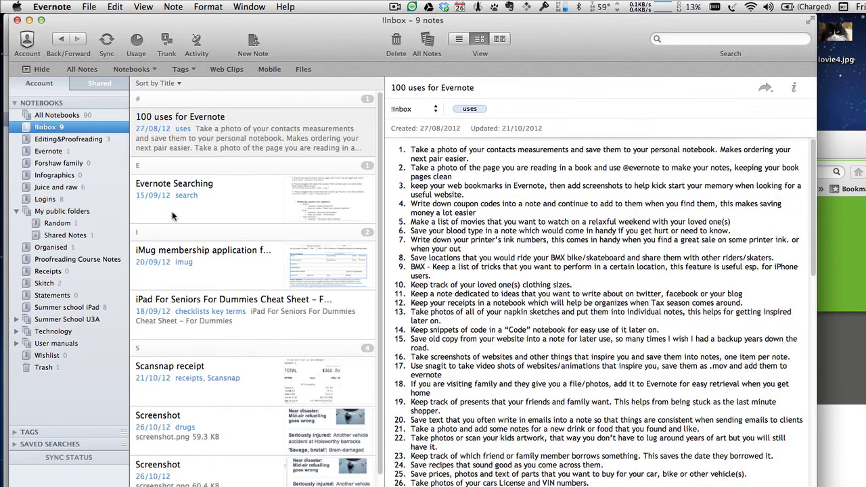
{"action": "scroll", "coordinate": [181, 208], "scroll_direction": "down", "scroll_amount": 3}
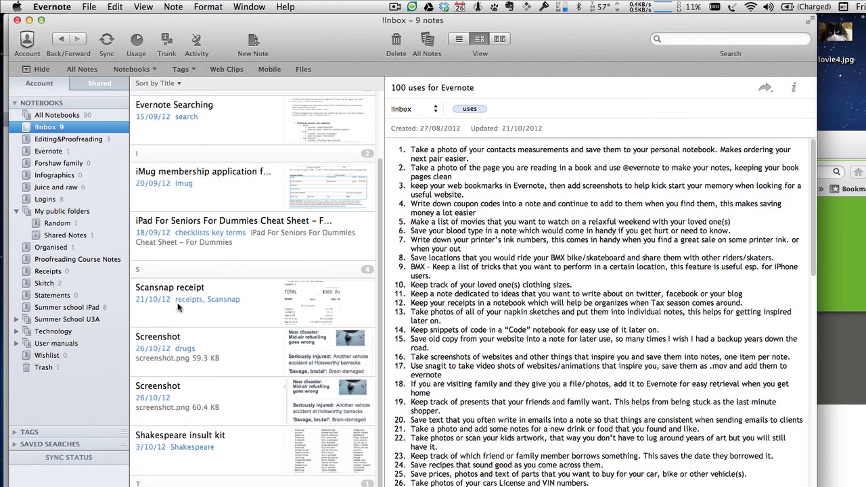
{"action": "left_click", "coordinate": [154, 401]}
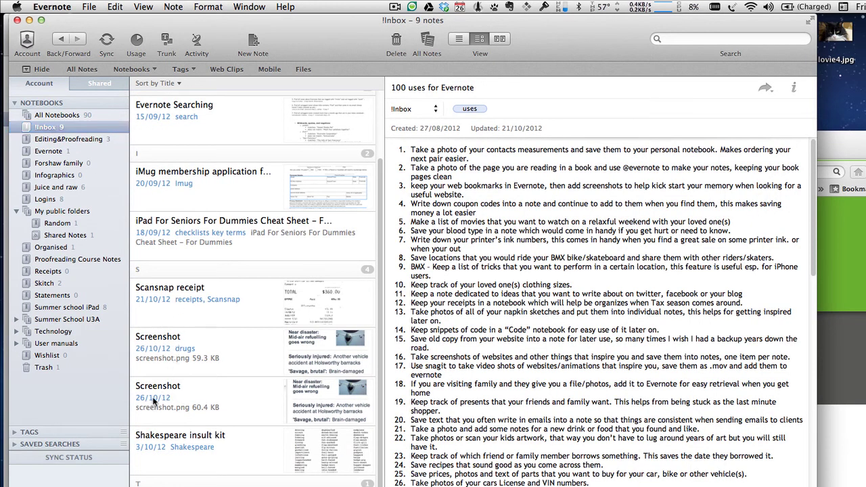
Delete the Screenshot note tagged 'drugs' from !Inbox
{"action": "left_click", "coordinate": [168, 350]}
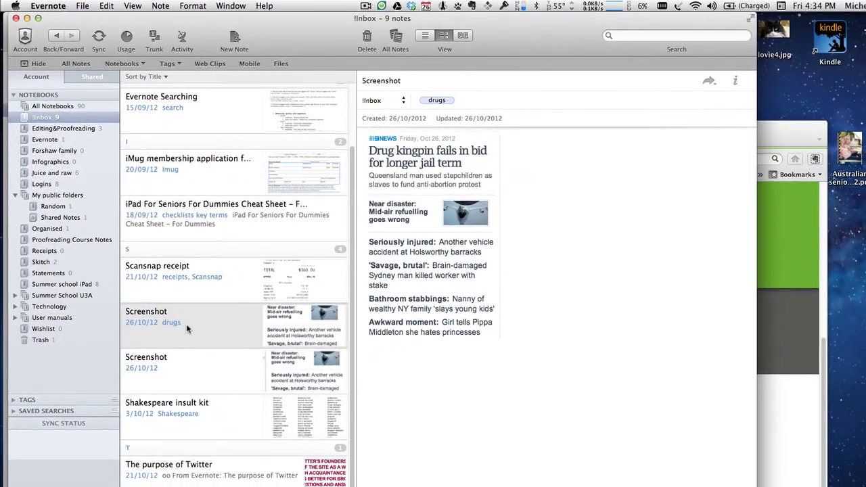
{"action": "left_click", "coordinate": [403, 101]}
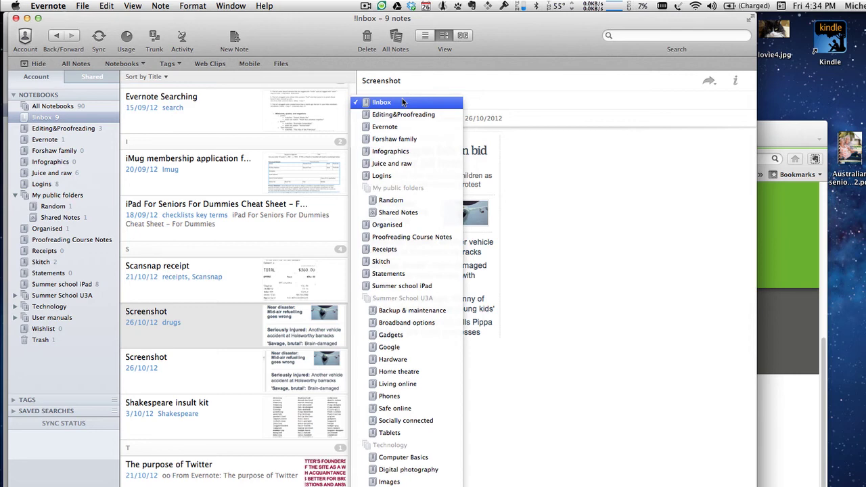
{"action": "left_click", "coordinate": [402, 102]}
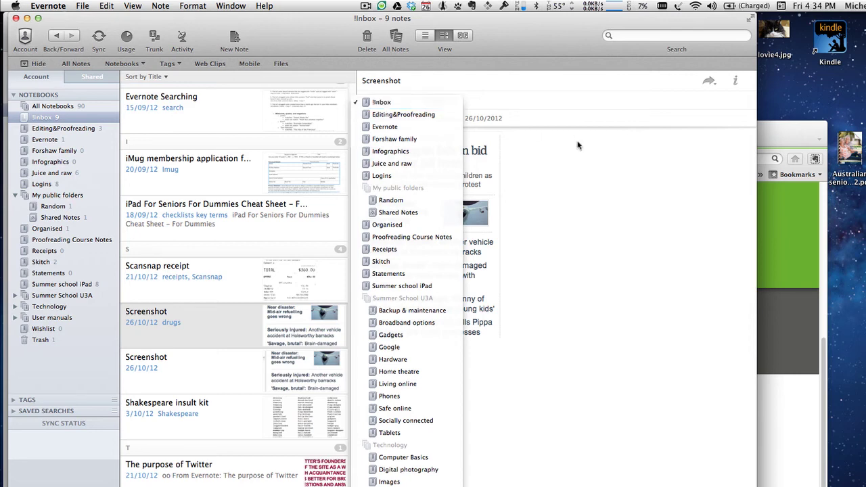
{"action": "right_click", "coordinate": [194, 326]}
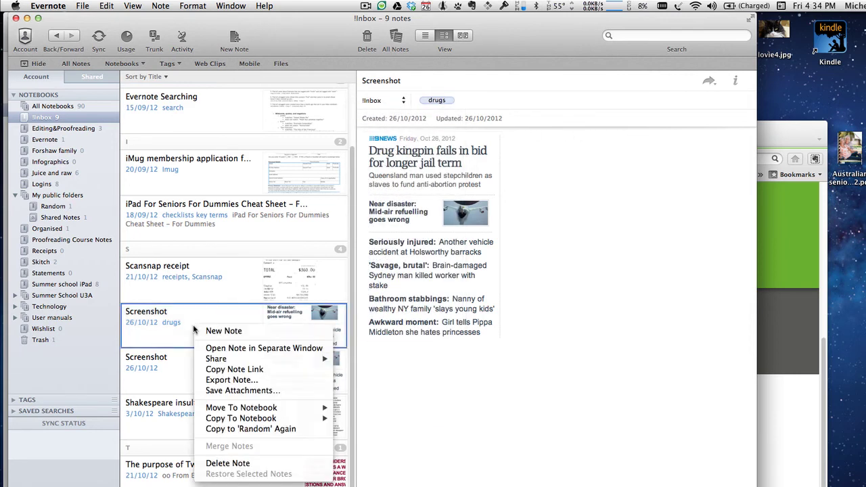
{"action": "left_click", "coordinate": [210, 464]}
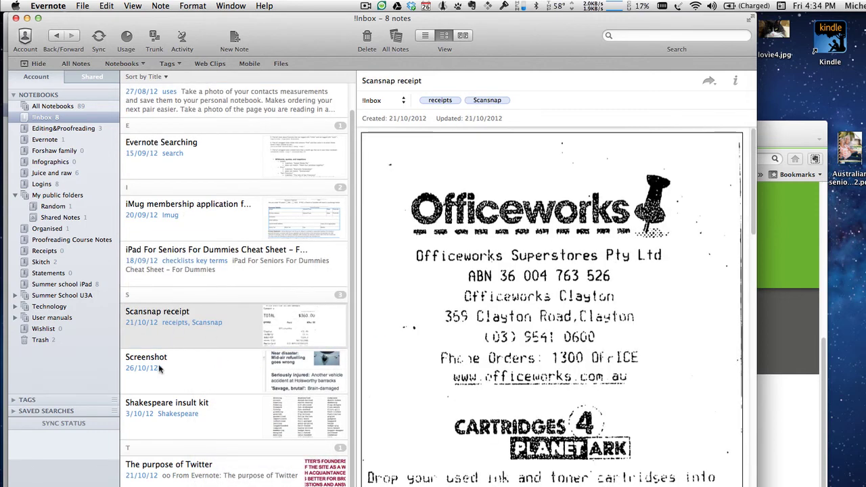
Delete the remaining Screenshot note, leaving seven notes in !Inbox
{"action": "left_click", "coordinate": [161, 370]}
{"action": "right_click", "coordinate": [164, 372]}
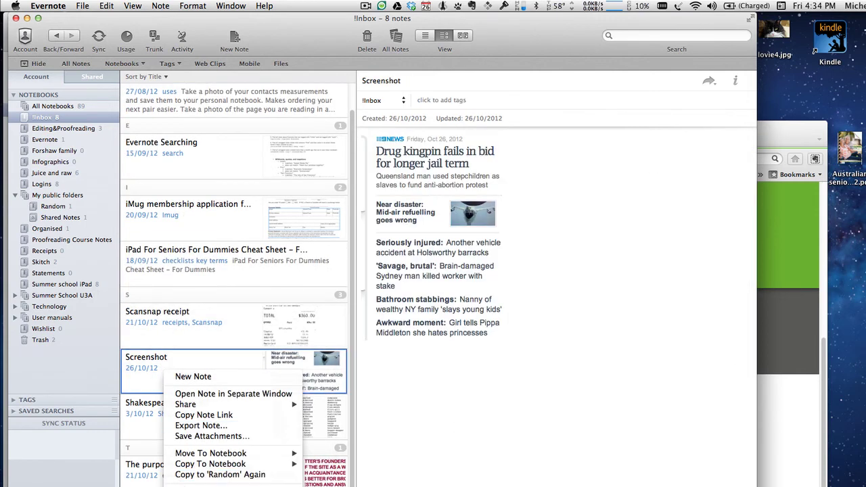
{"action": "left_click", "coordinate": [203, 475]}
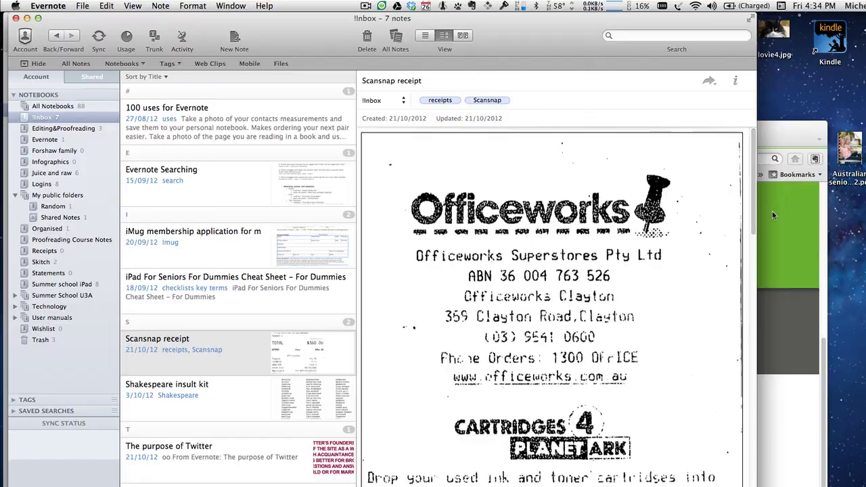